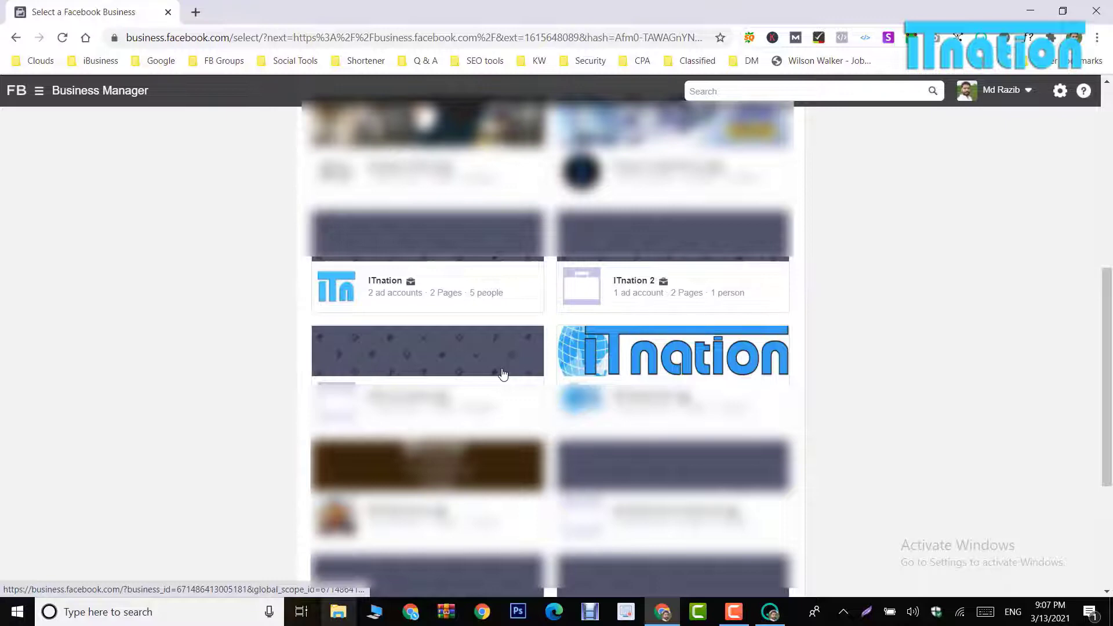
# Step: Open the ITnation business's settings, show its People list, and start adding a person
pyautogui.click(641, 423)
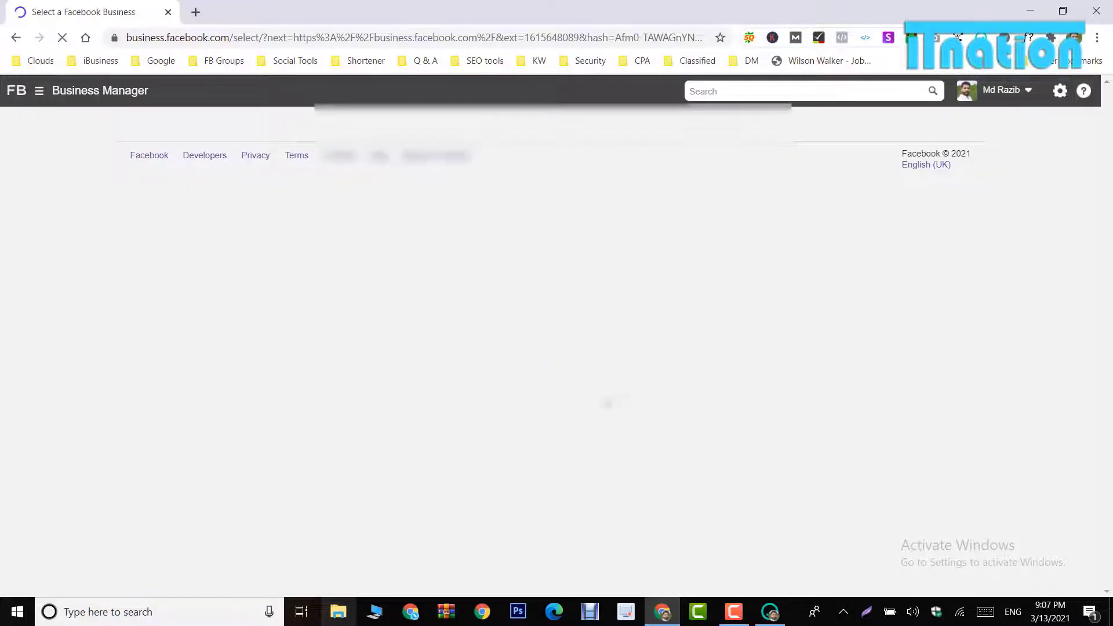
pyautogui.scroll(-3, 503, 373)
pyautogui.scroll(-3, 503, 374)
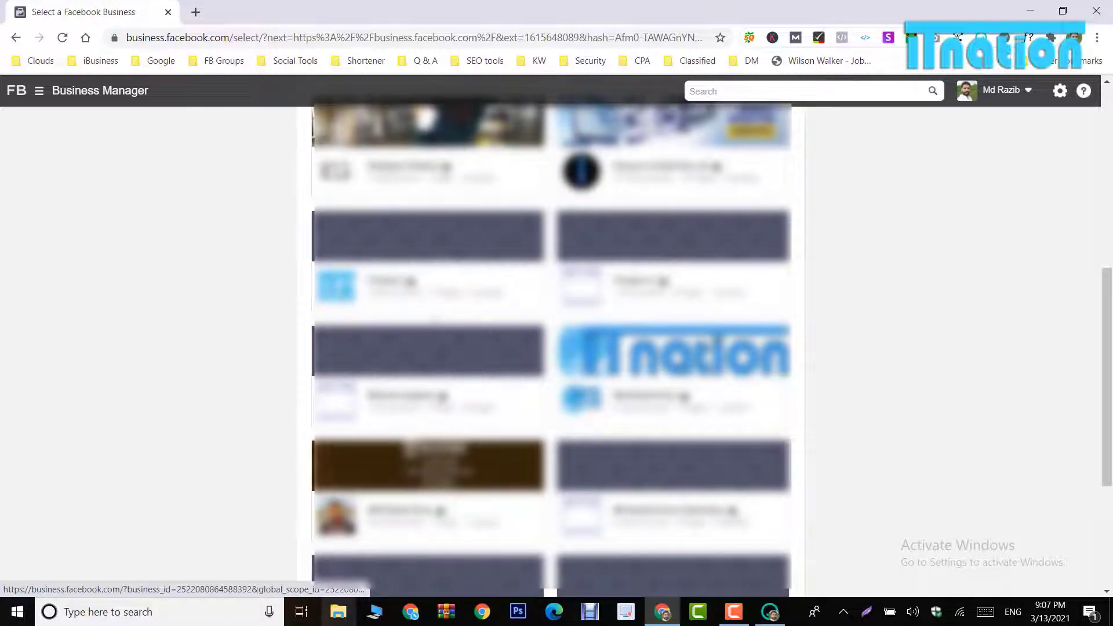
pyautogui.click(396, 281)
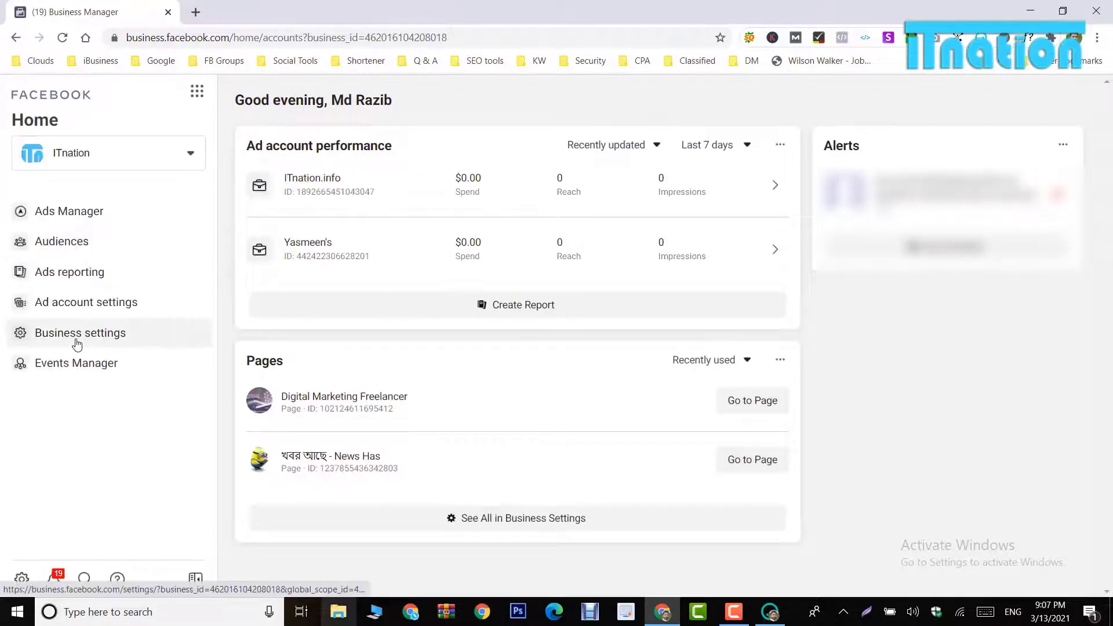
pyautogui.click(76, 339)
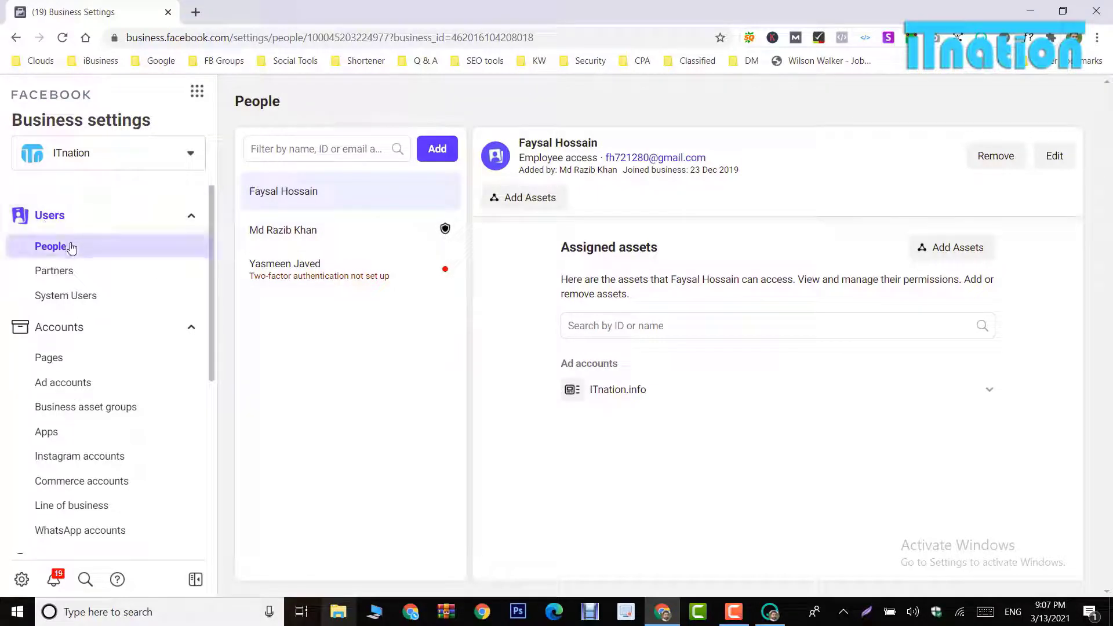
pyautogui.click(90, 255)
pyautogui.click(437, 148)
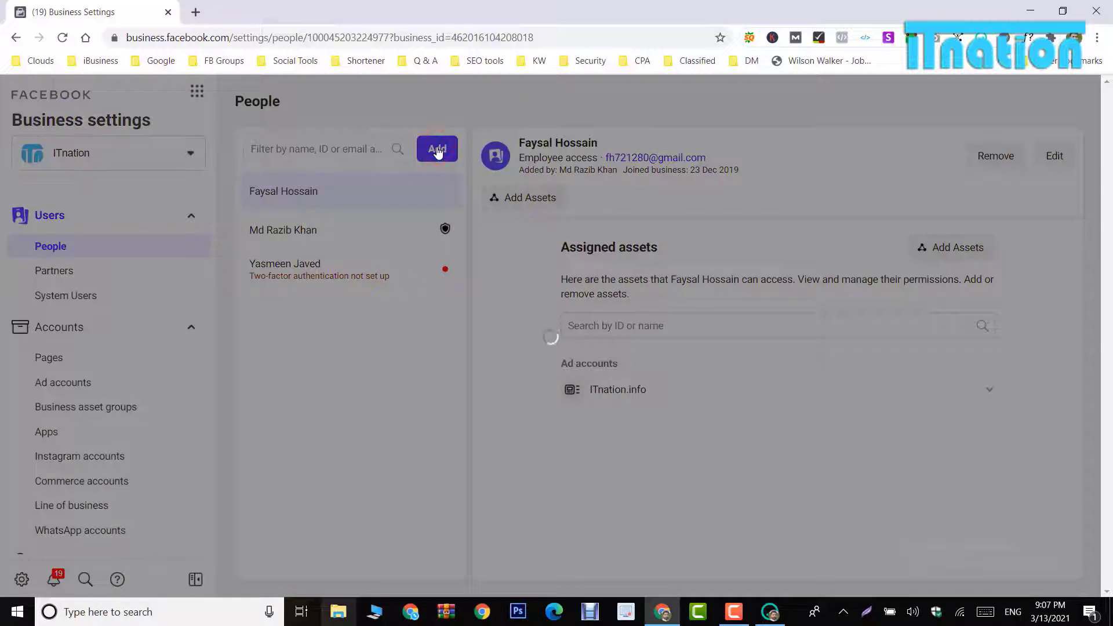
# Step: Enter the invitee's e-mail address, keep Employee rather than Admin access, and continue
pyautogui.click(467, 235)
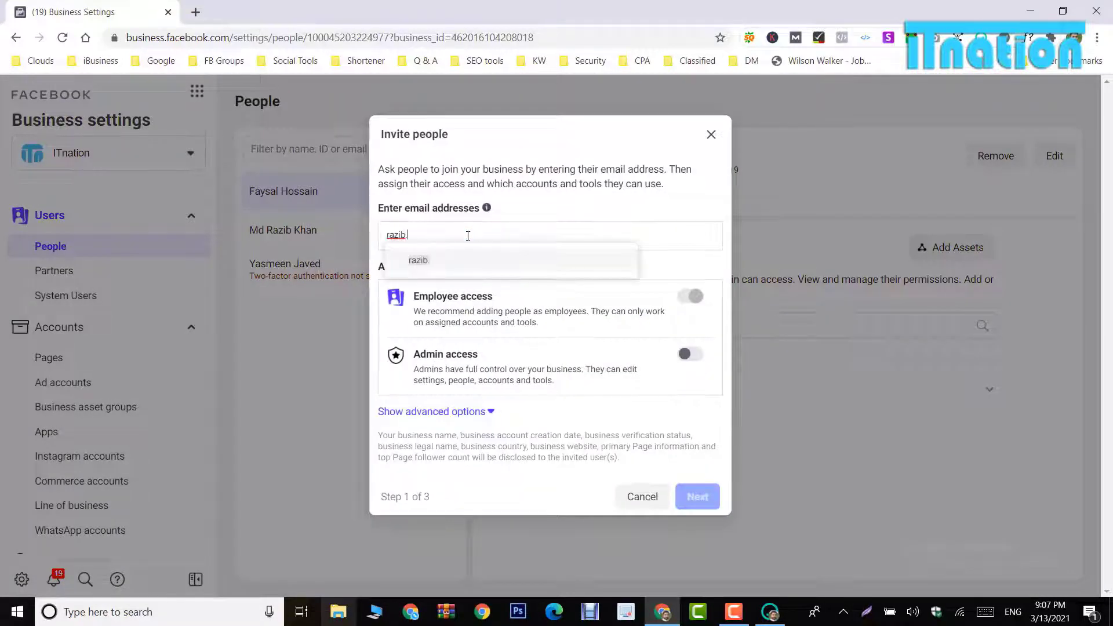
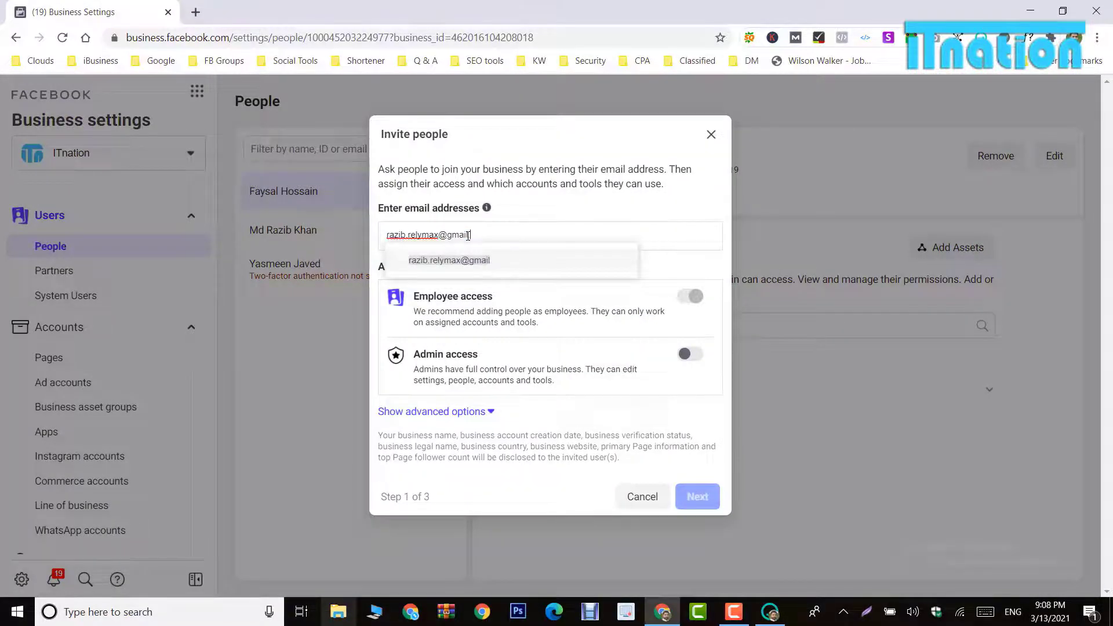
pyautogui.click(469, 260)
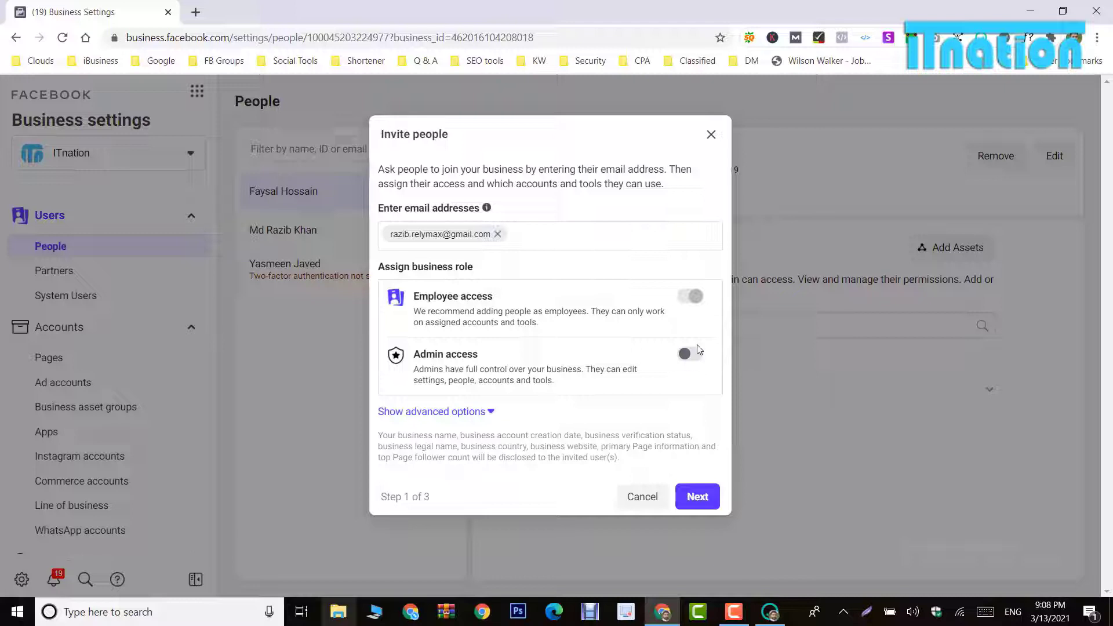
pyautogui.click(689, 353)
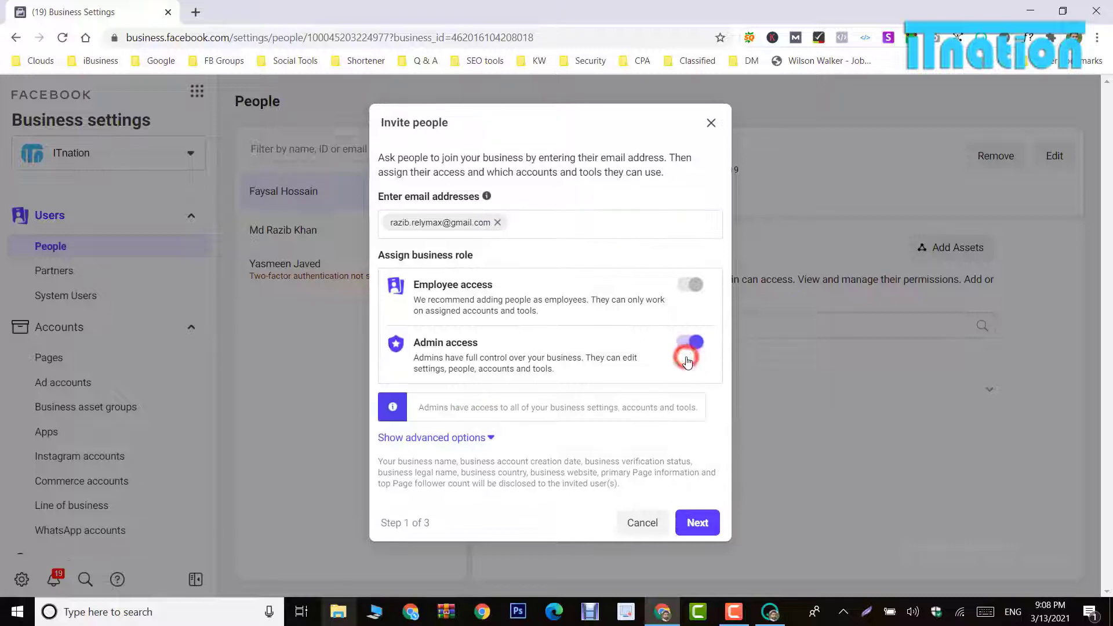
pyautogui.click(689, 347)
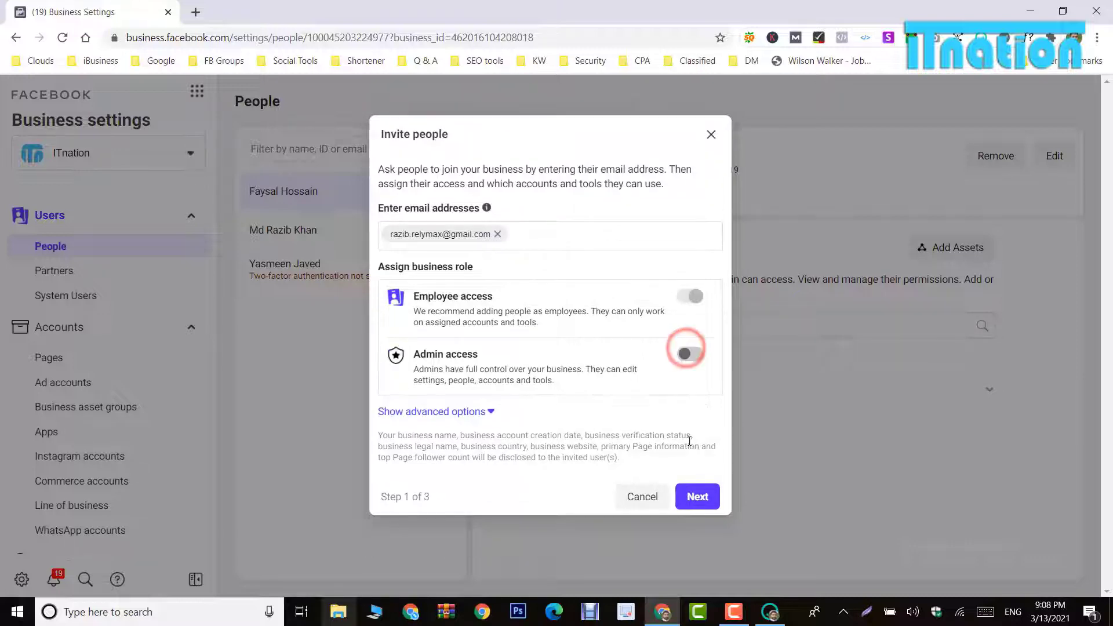
pyautogui.click(696, 499)
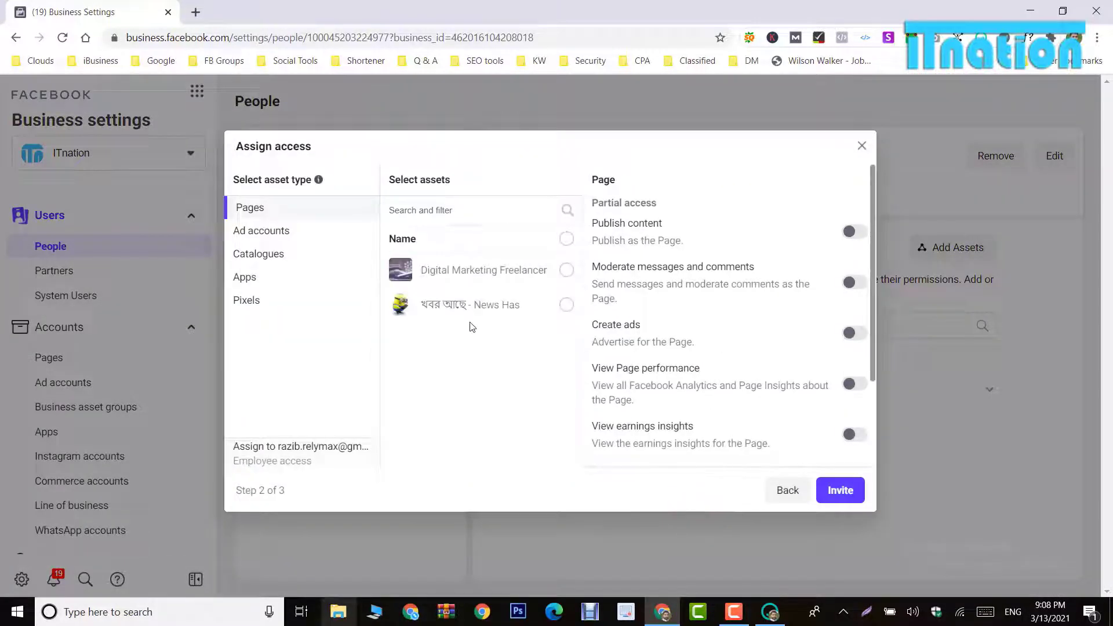
# Step: Select the Digital Marketing Freelancer page and allow publishing content as the page
pyautogui.click(272, 208)
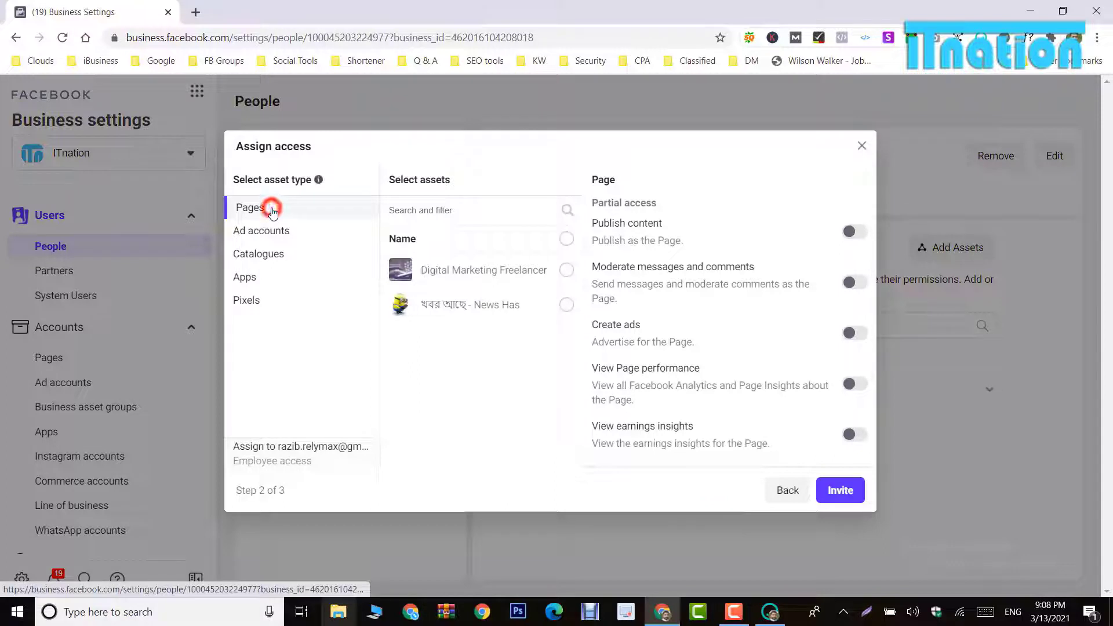
pyautogui.click(566, 271)
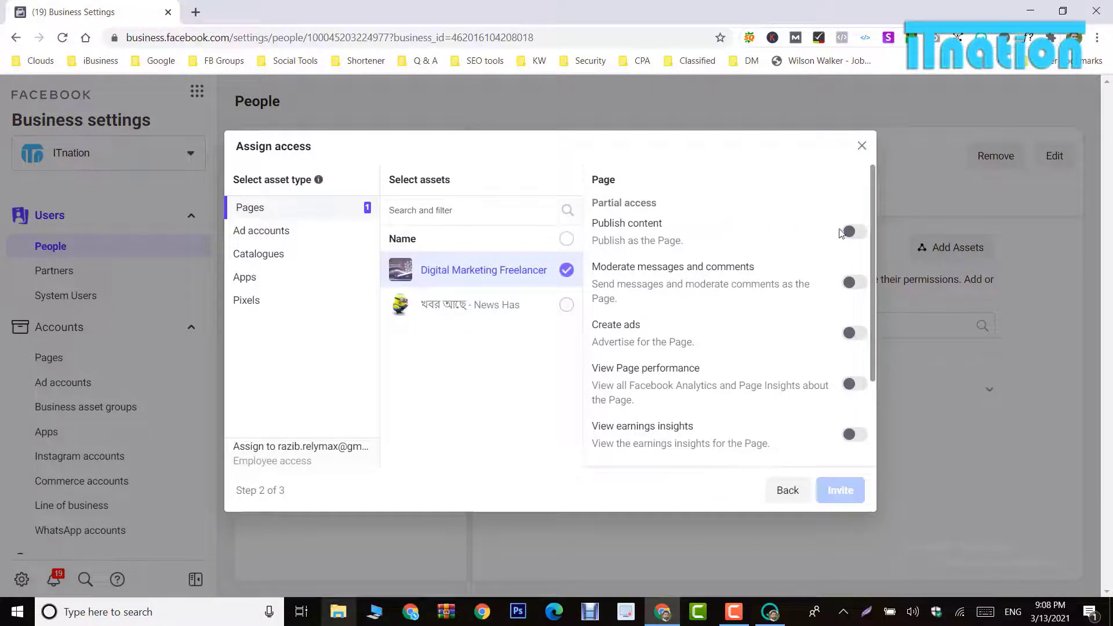
pyautogui.click(850, 233)
pyautogui.scroll(-2, 846, 278)
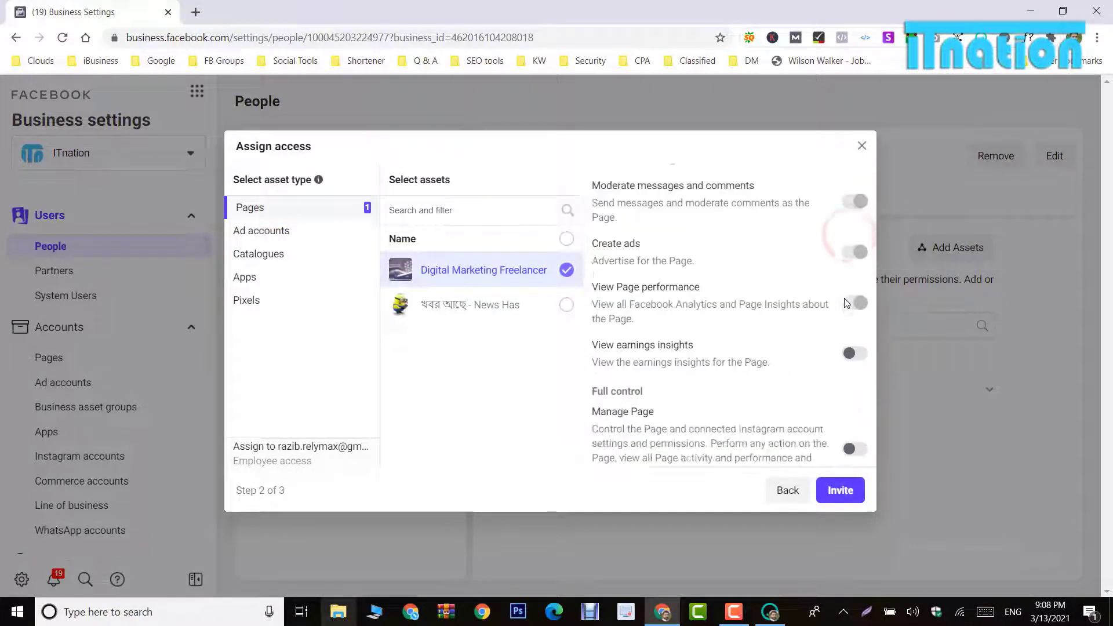
pyautogui.scroll(2, 857, 324)
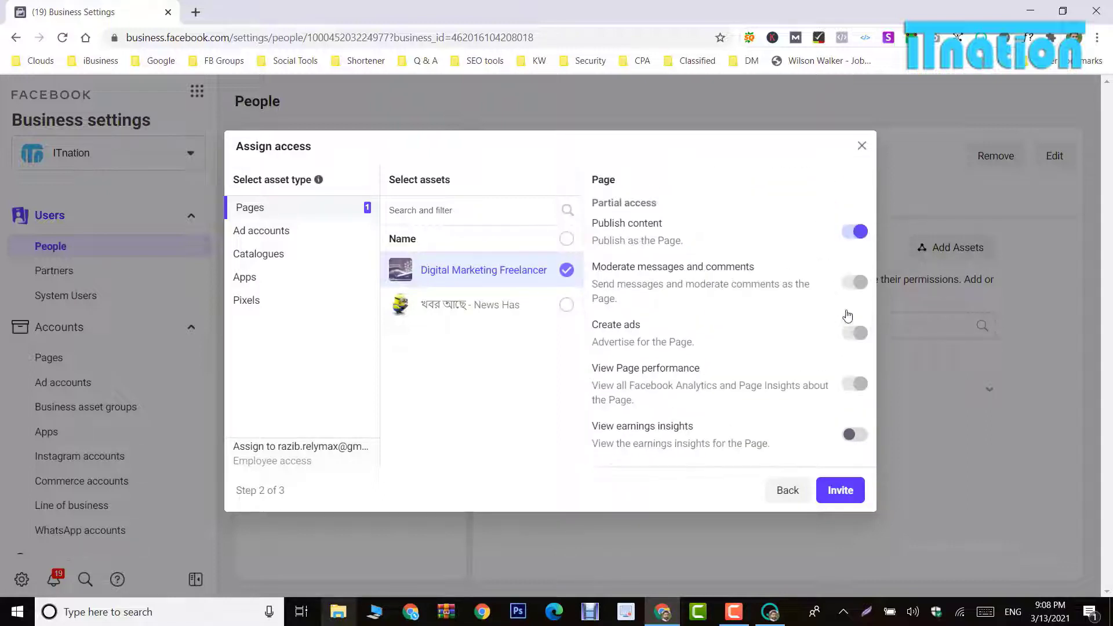
pyautogui.click(852, 282)
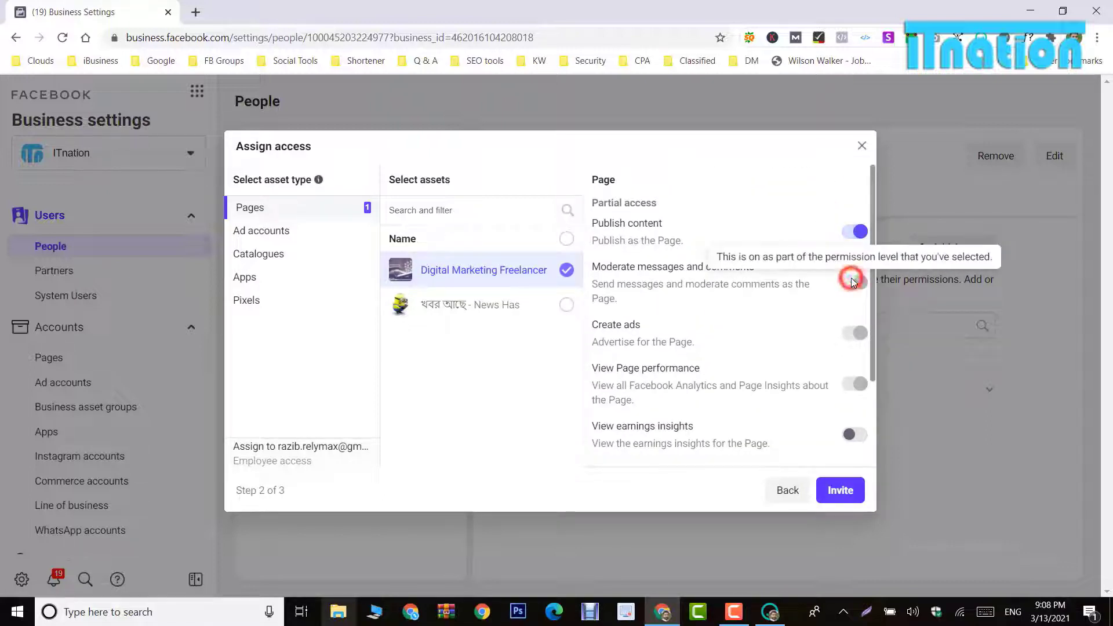
pyautogui.click(856, 231)
pyautogui.click(857, 231)
# Step: Leave earnings insights off and grant full Manage Page control over the page
pyautogui.scroll(-2, 848, 415)
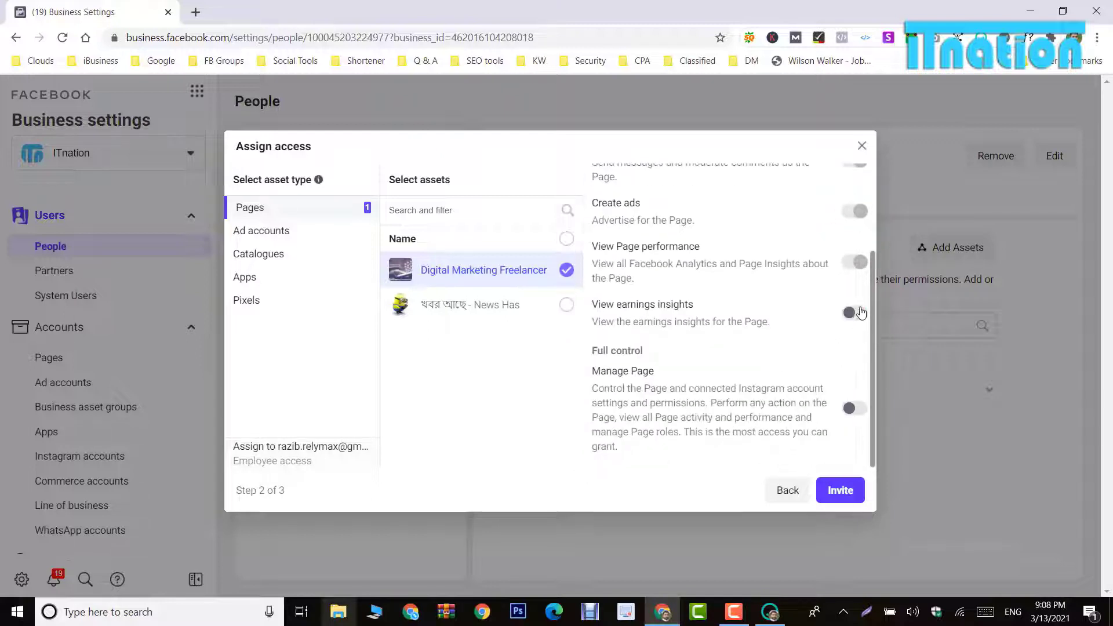
pyautogui.click(859, 310)
pyautogui.click(859, 311)
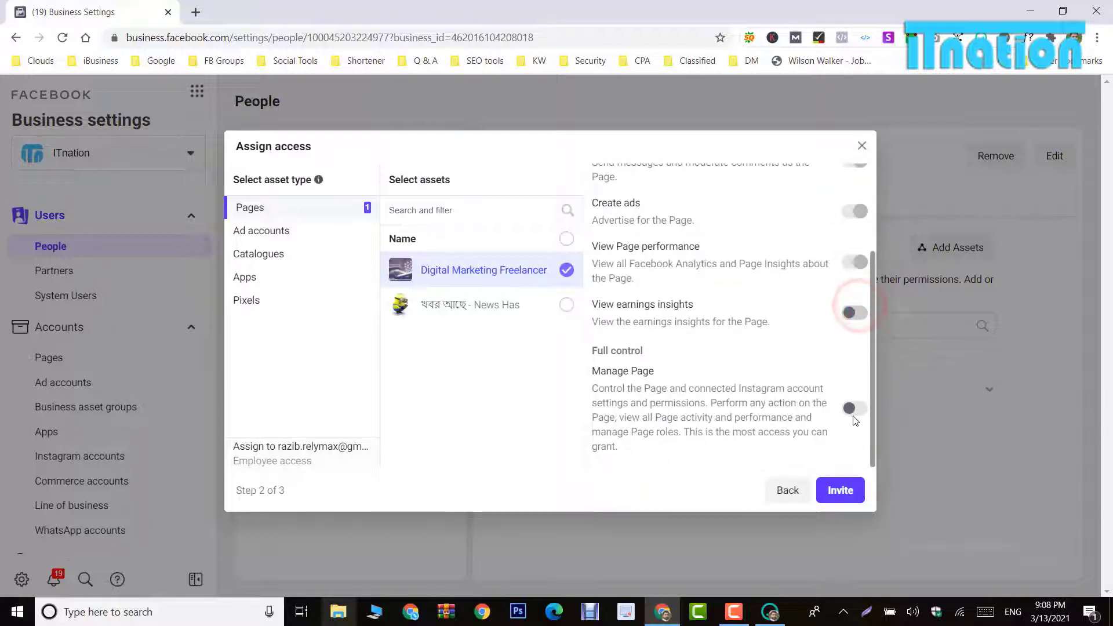
pyautogui.click(860, 409)
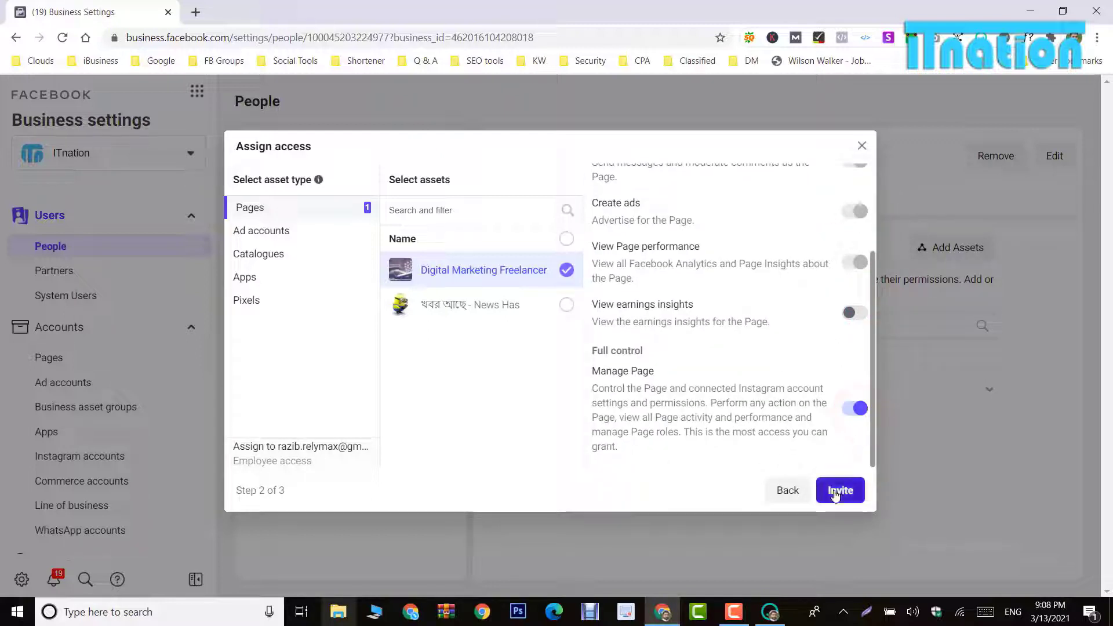
pyautogui.click(252, 233)
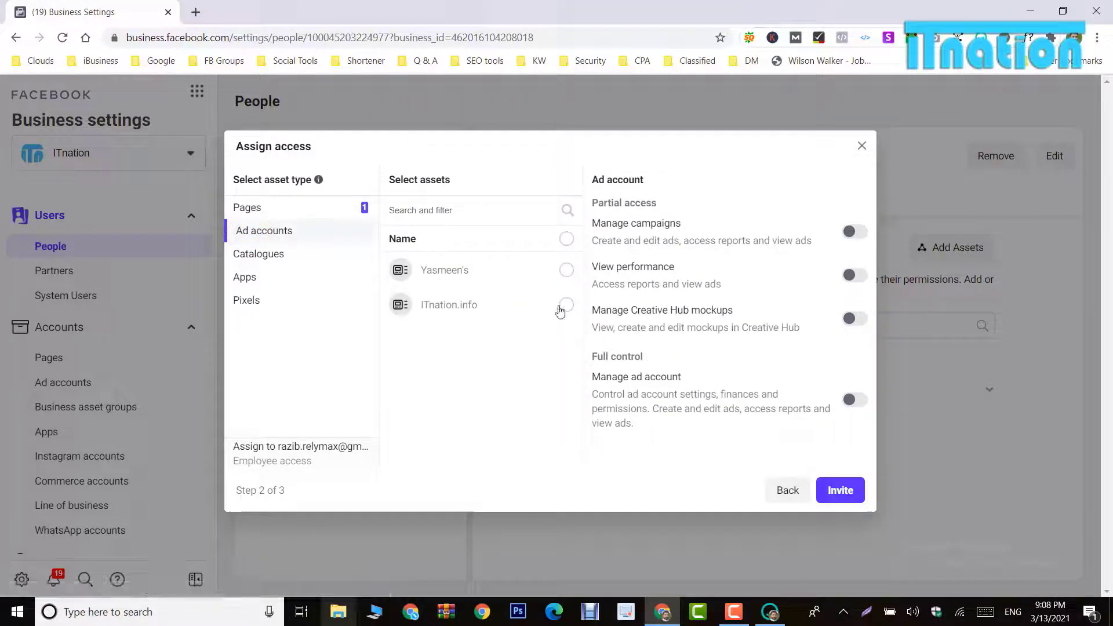
# Step: Grant Manage campaigns only, not full control, on the ITnation.info ad account
pyautogui.click(565, 304)
pyautogui.click(853, 231)
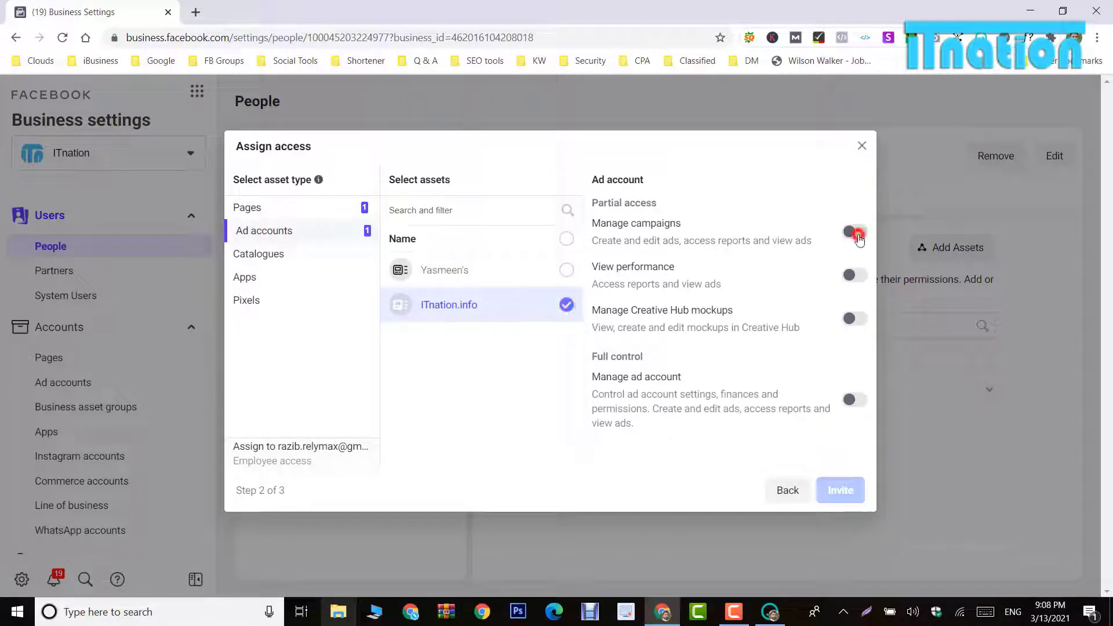
pyautogui.click(849, 400)
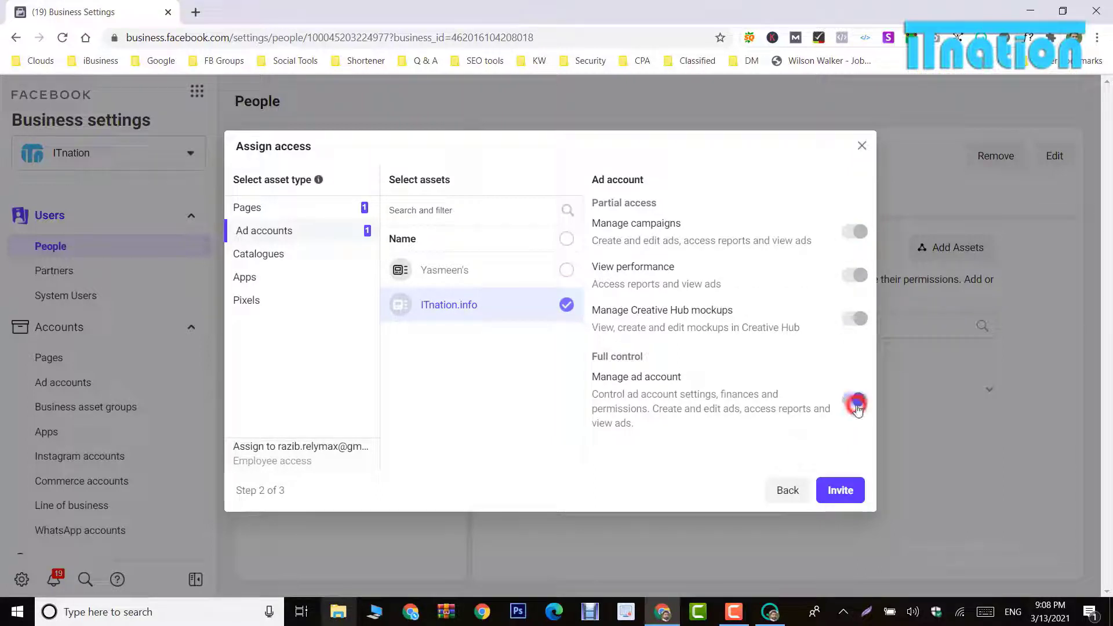
pyautogui.click(853, 231)
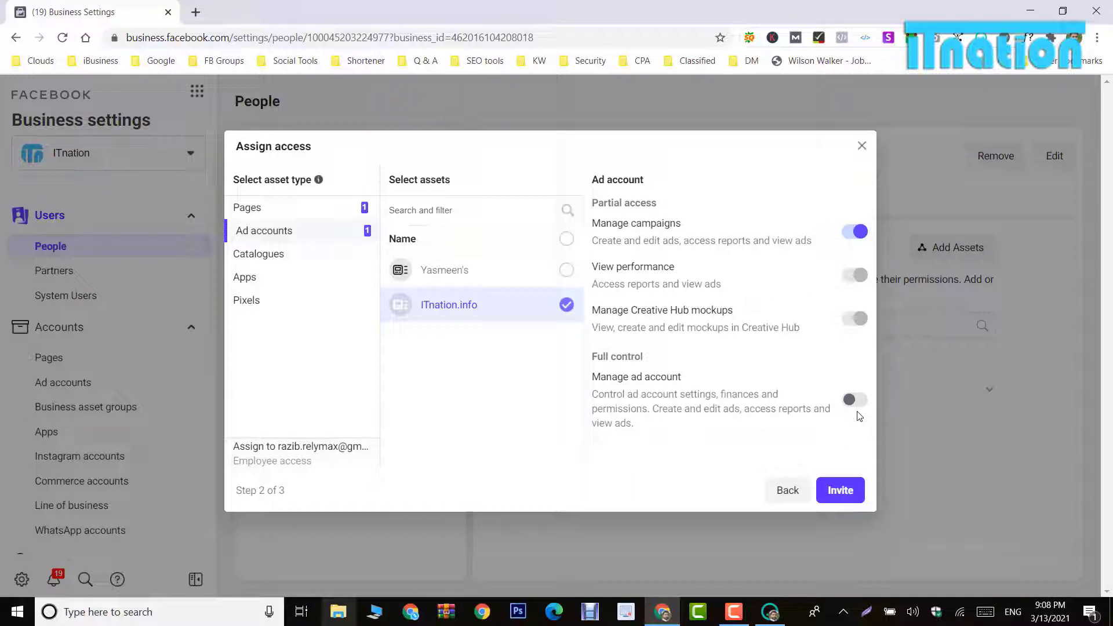
# Step: Grant View pixels access on ITnation's pixel
pyautogui.click(255, 301)
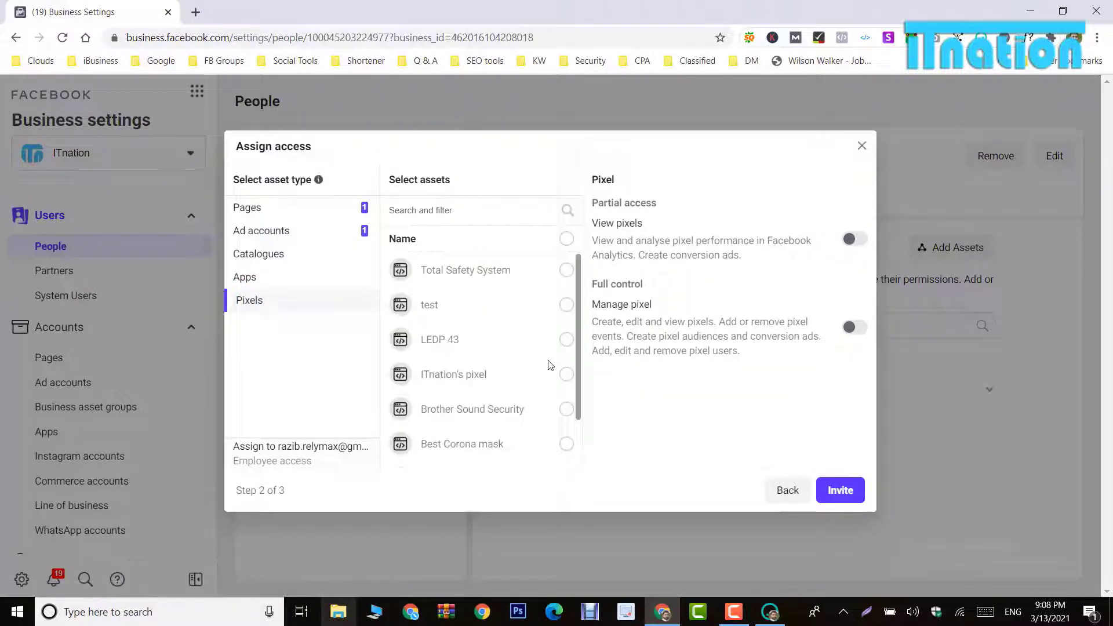
pyautogui.click(554, 380)
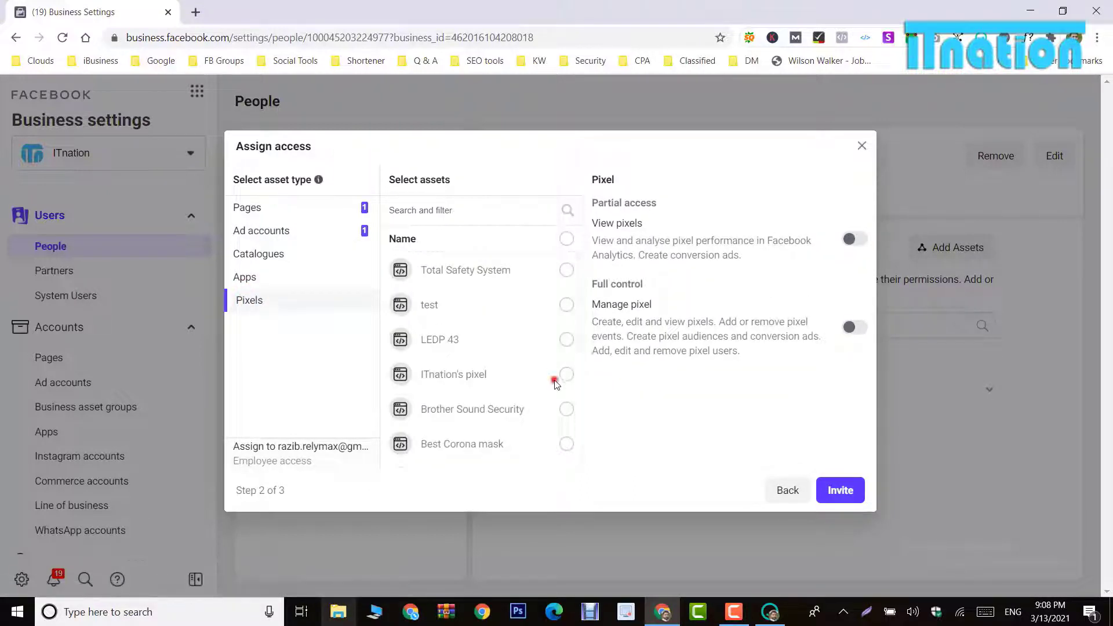
pyautogui.click(859, 240)
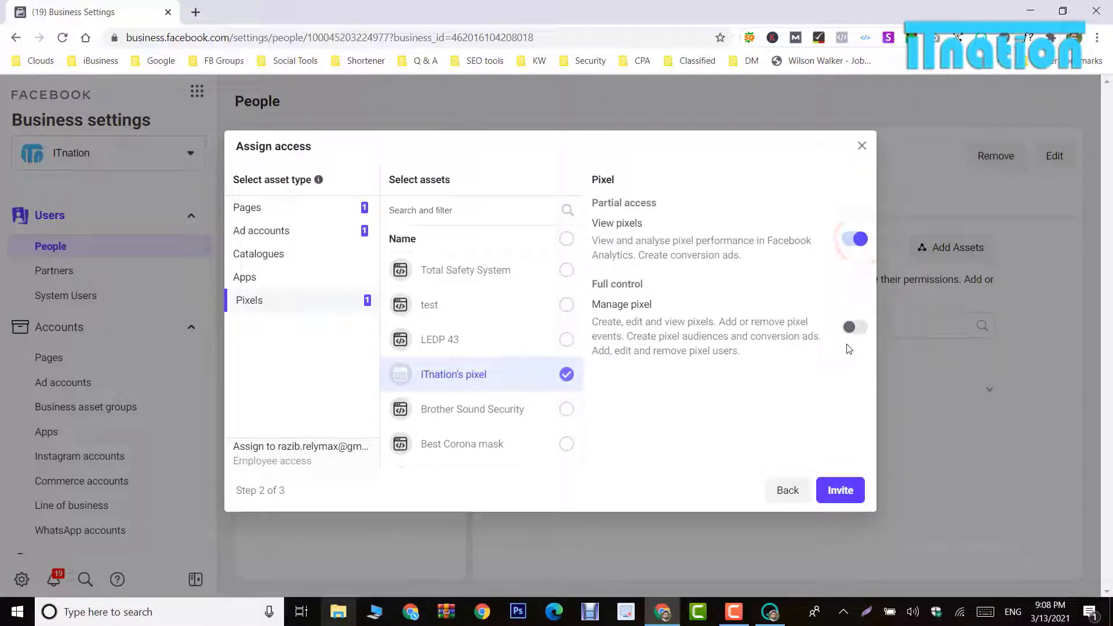
pyautogui.click(275, 255)
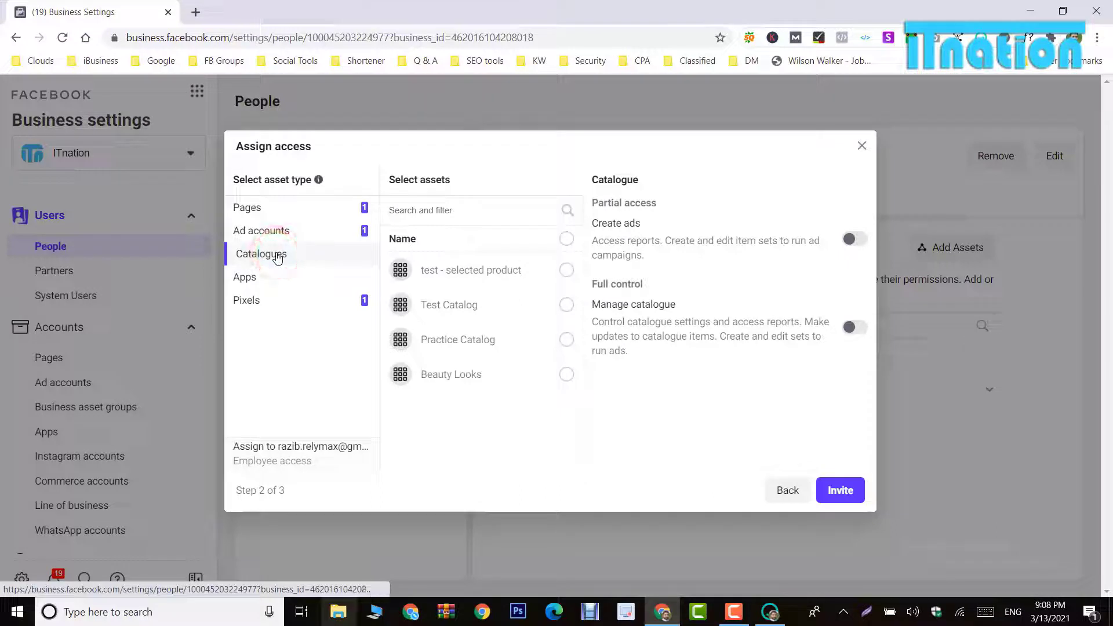
# Step: Grant Create ads on Test Catalog without full control, then send the employee invitation
pyautogui.click(558, 303)
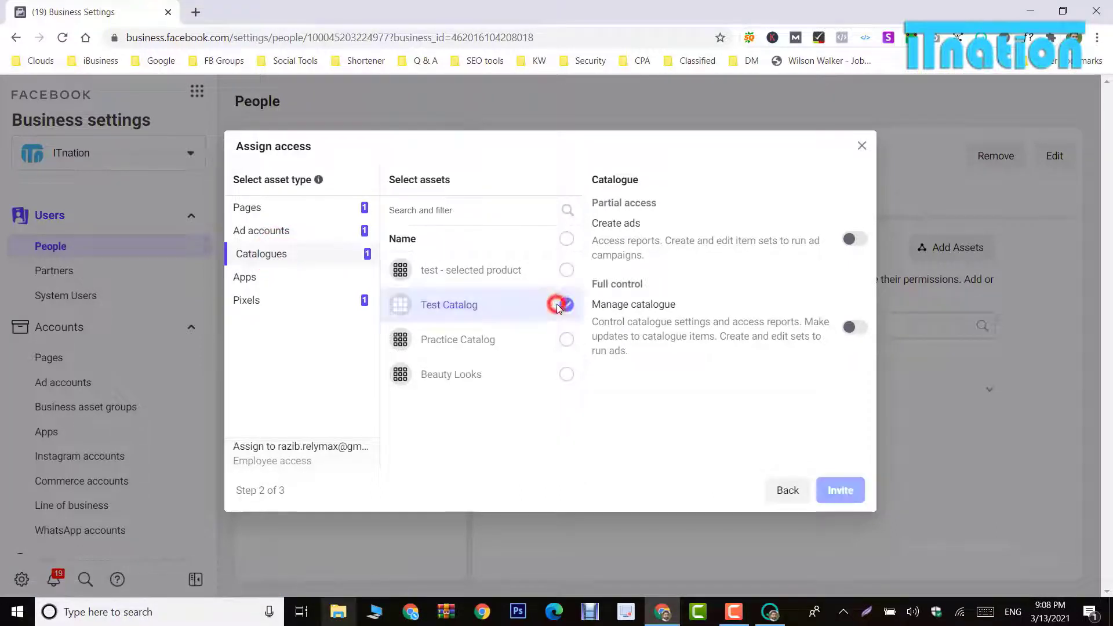
pyautogui.click(854, 239)
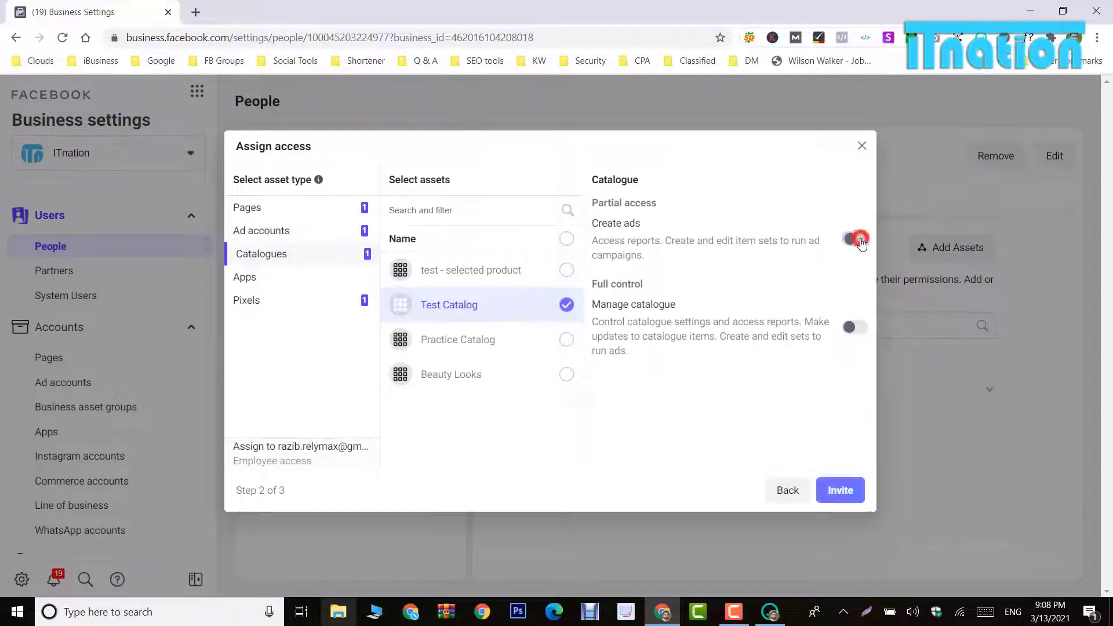
pyautogui.click(847, 327)
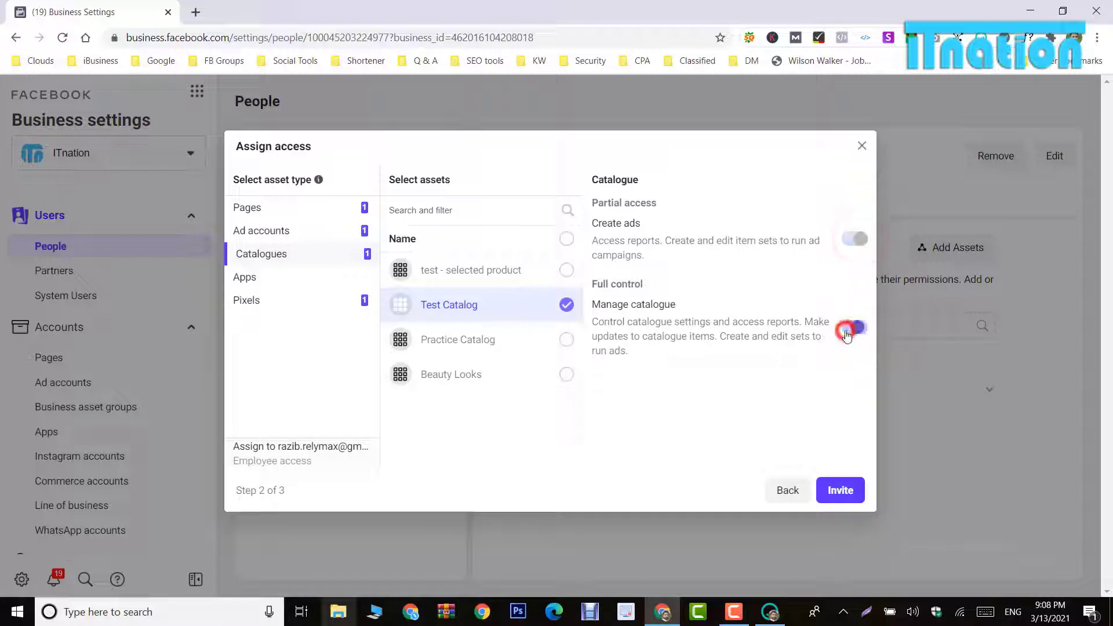
pyautogui.click(848, 330)
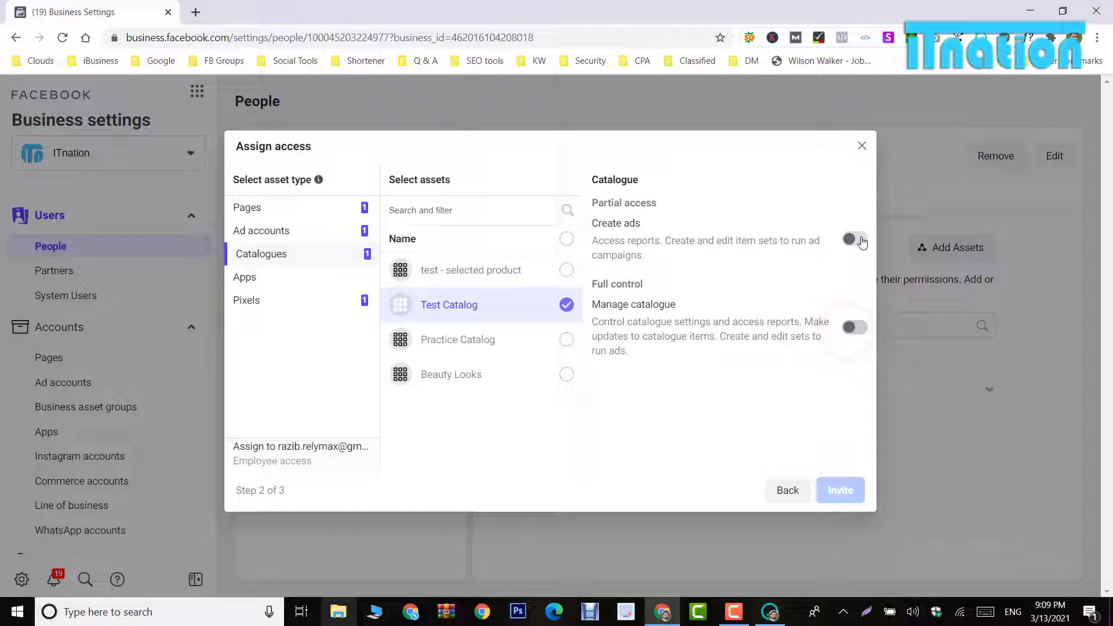
pyautogui.click(861, 240)
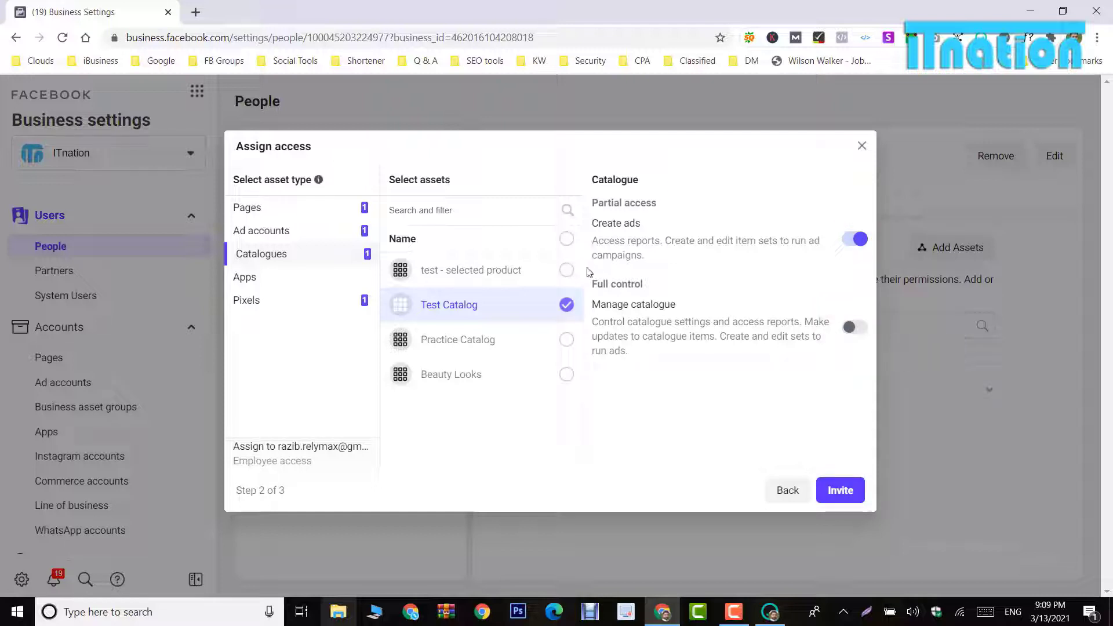
pyautogui.click(851, 241)
pyautogui.click(849, 243)
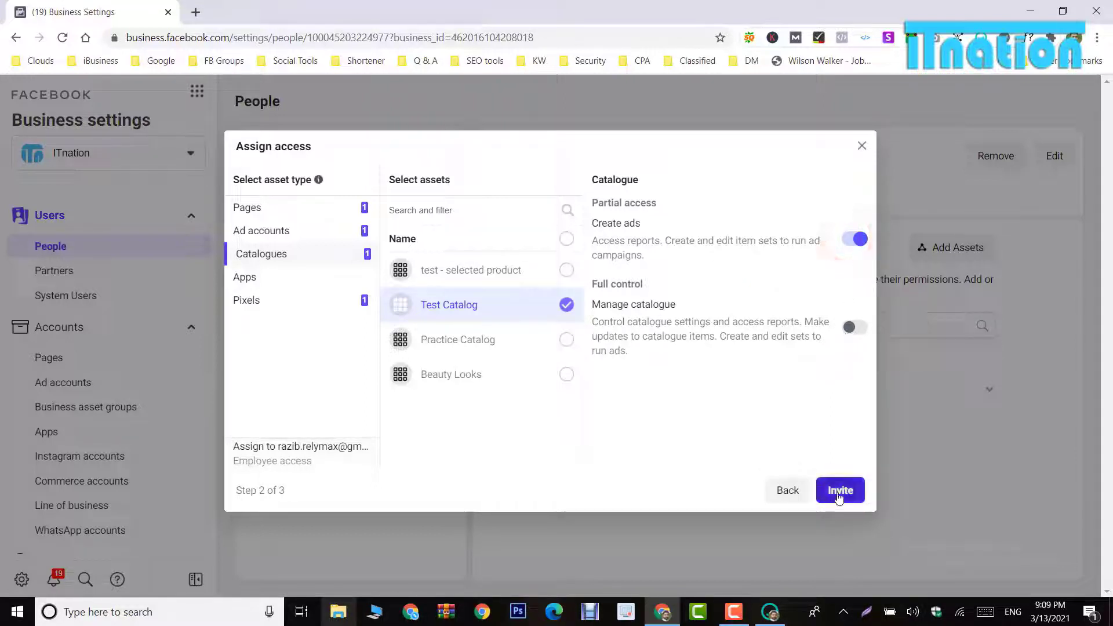
pyautogui.click(839, 491)
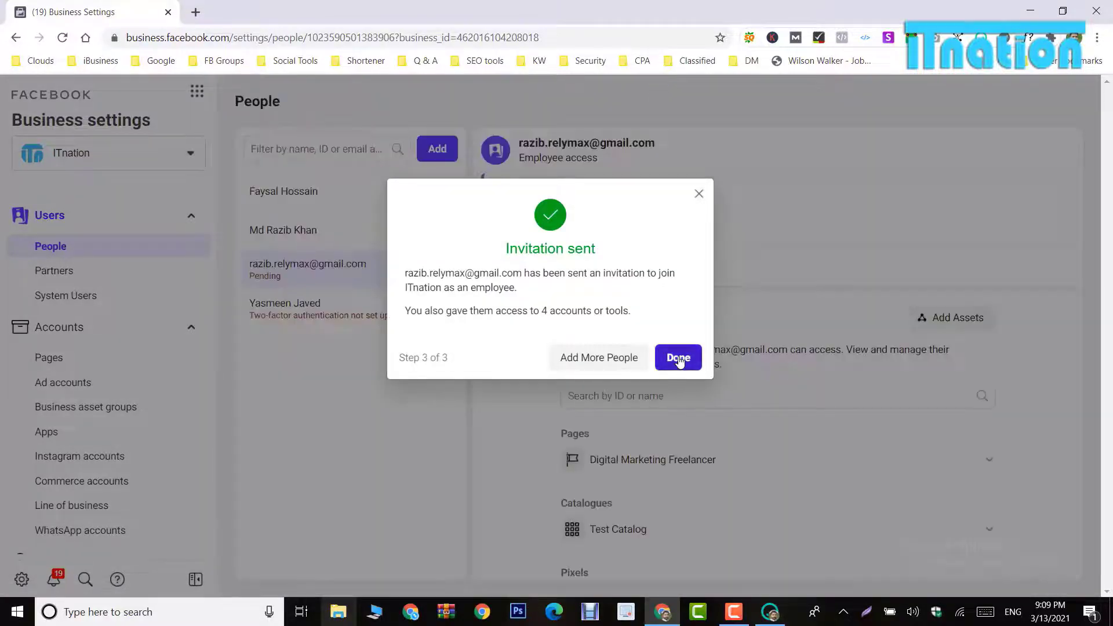
pyautogui.click(678, 358)
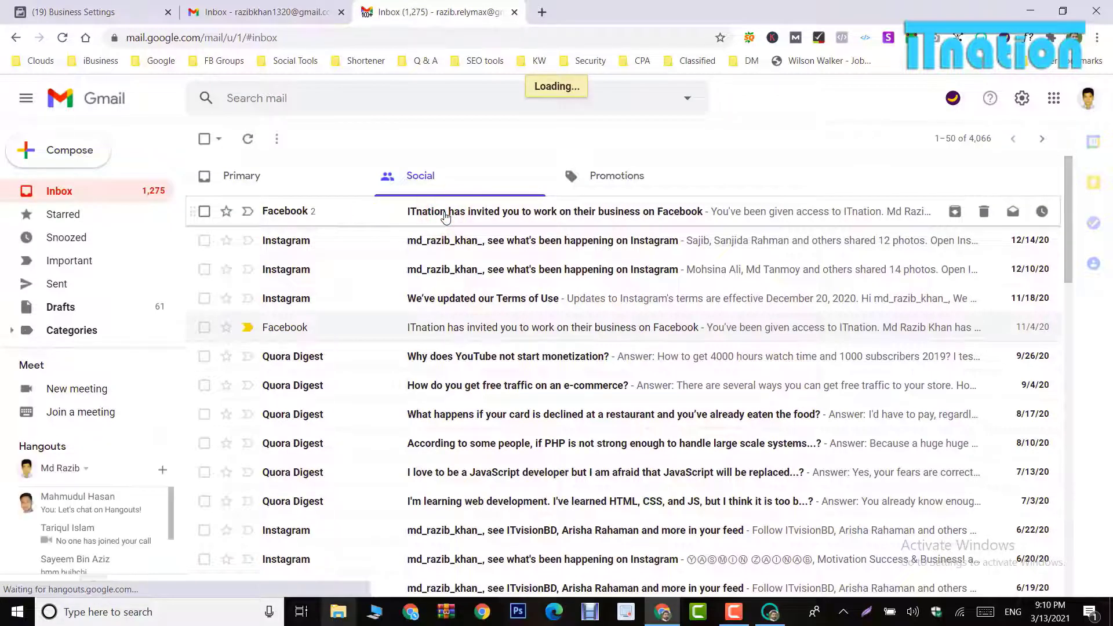
# Step: Read the ITnation Facebook invitation e-mail in Gmail, then collapse the Users section in Business Settings
pyautogui.click(445, 212)
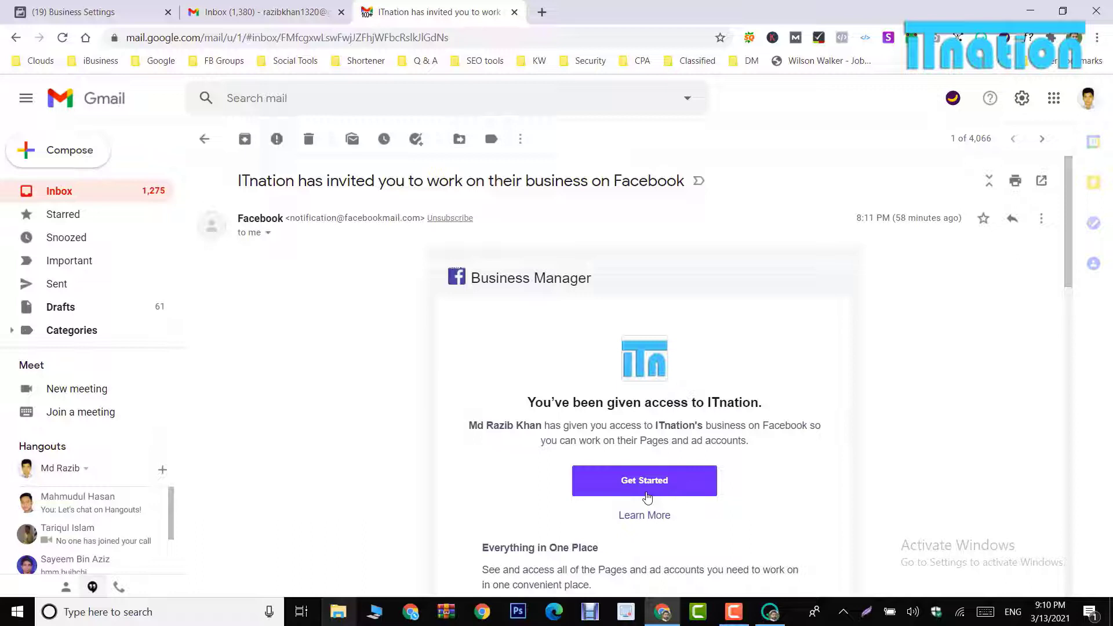
pyautogui.click(192, 217)
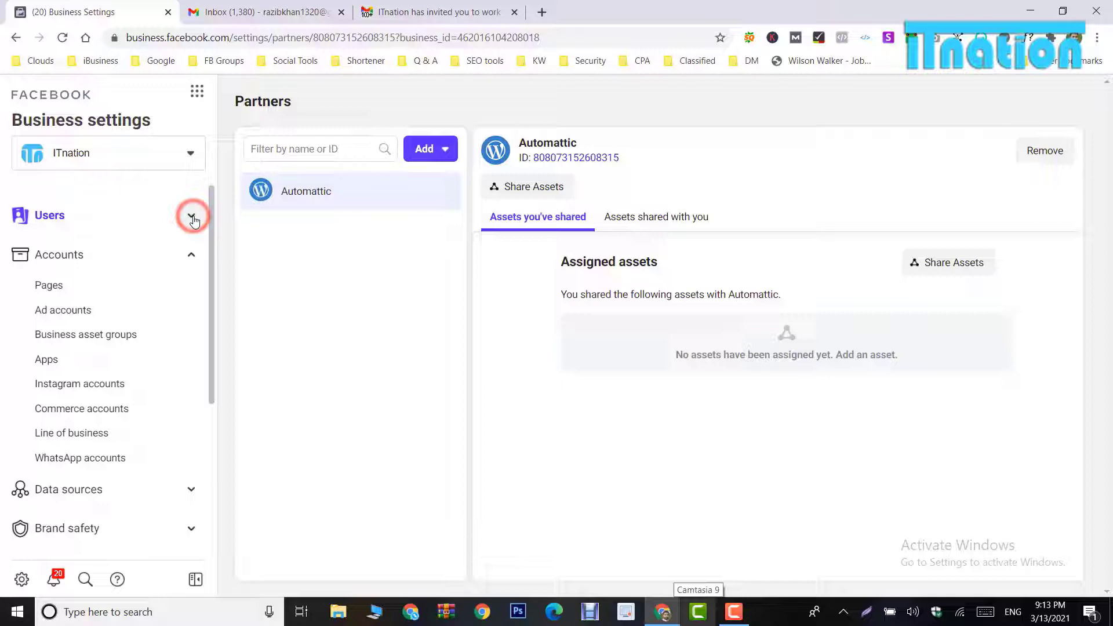
# Step: From Partners, choose to give a partner asset access, paste its business ID, and continue
pyautogui.click(192, 218)
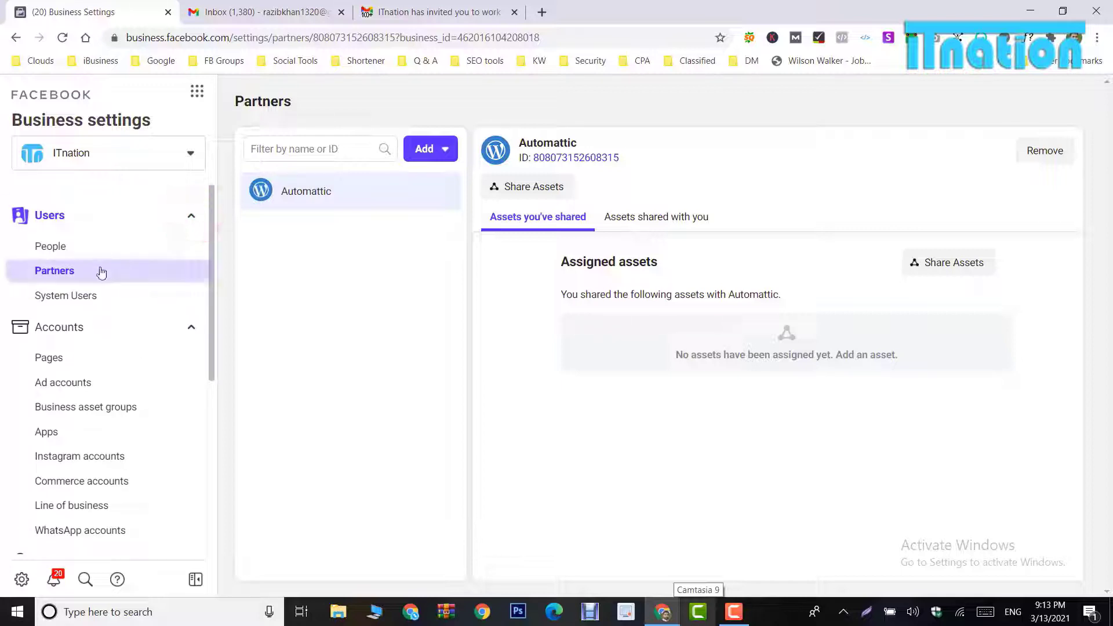
pyautogui.click(77, 276)
pyautogui.click(432, 148)
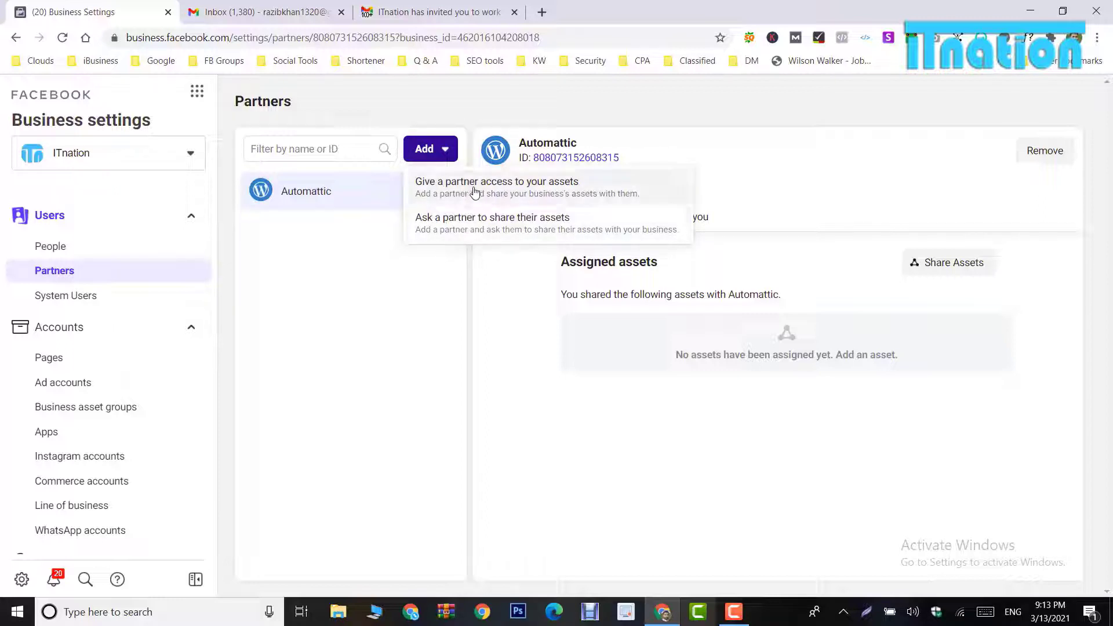
pyautogui.click(473, 187)
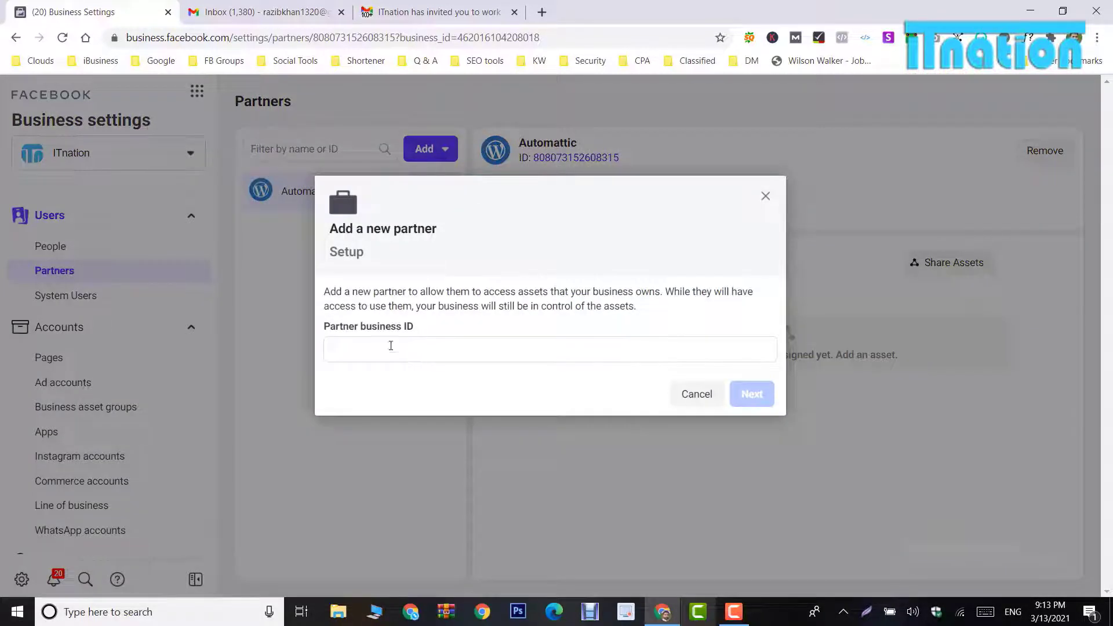
pyautogui.click(391, 345)
pyautogui.rightClick(390, 345)
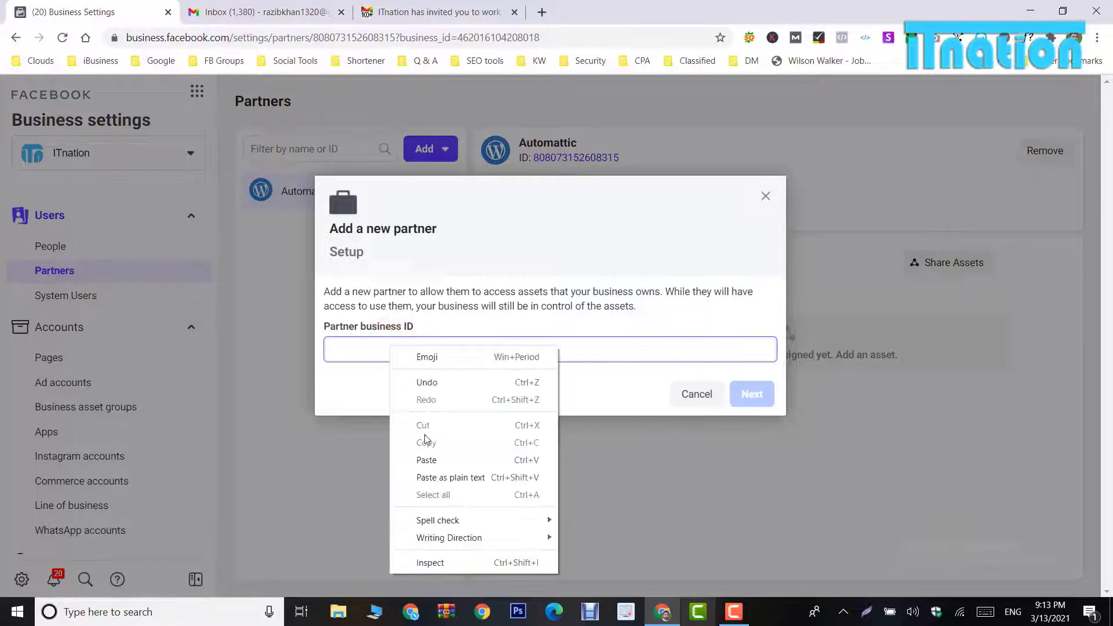
pyautogui.click(434, 457)
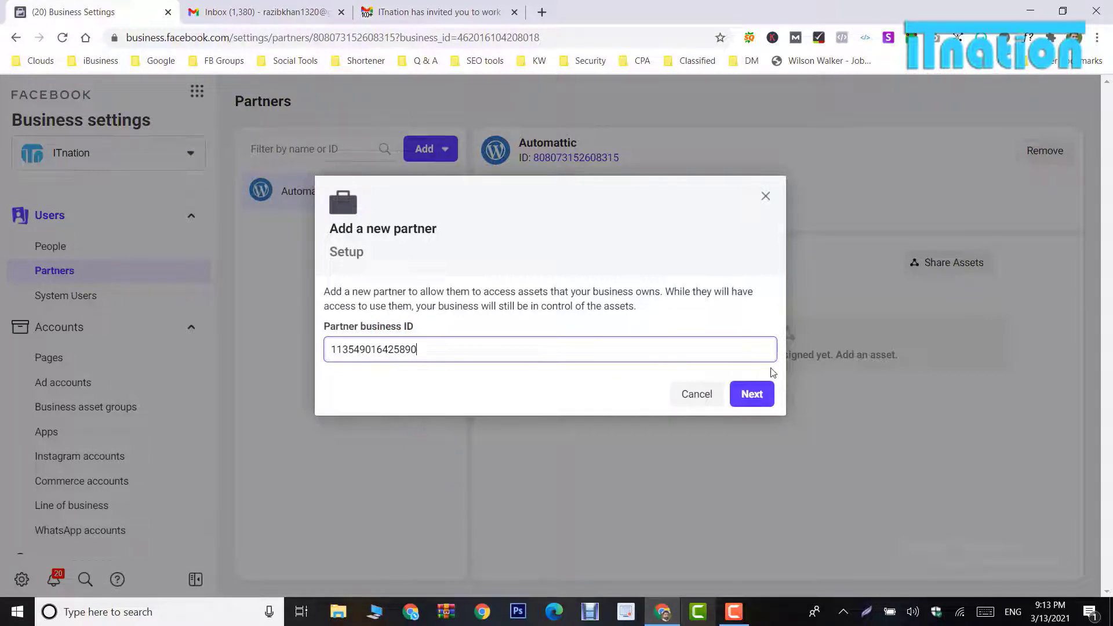
pyautogui.click(748, 394)
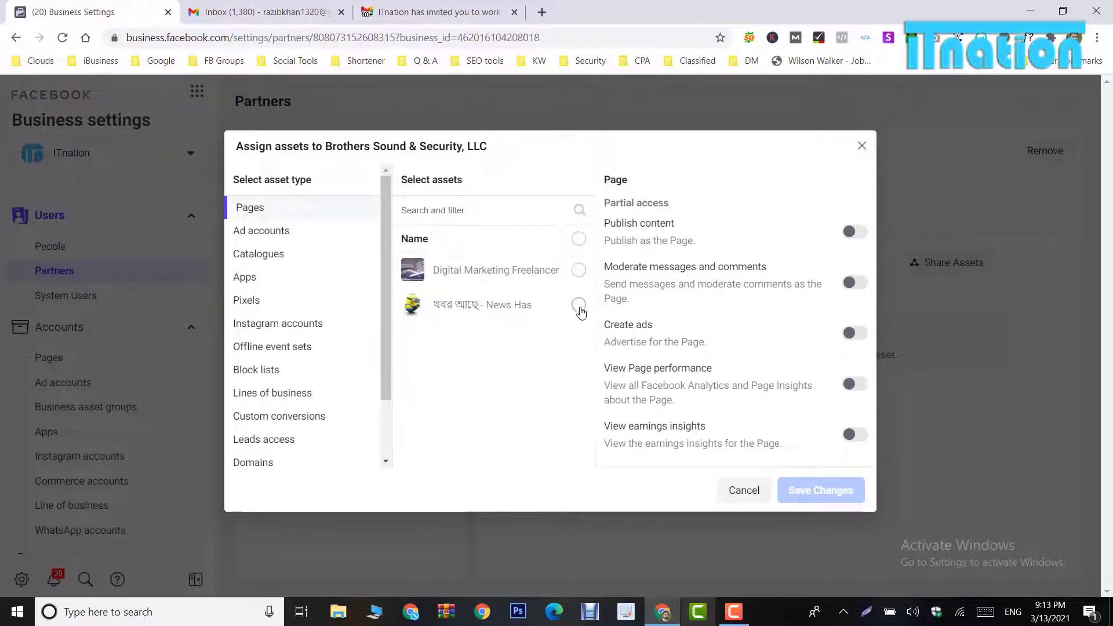
# Step: Share the Digital Marketing Freelancer Page with publish rights and ITnation.info with Manage campaigns
pyautogui.click(578, 271)
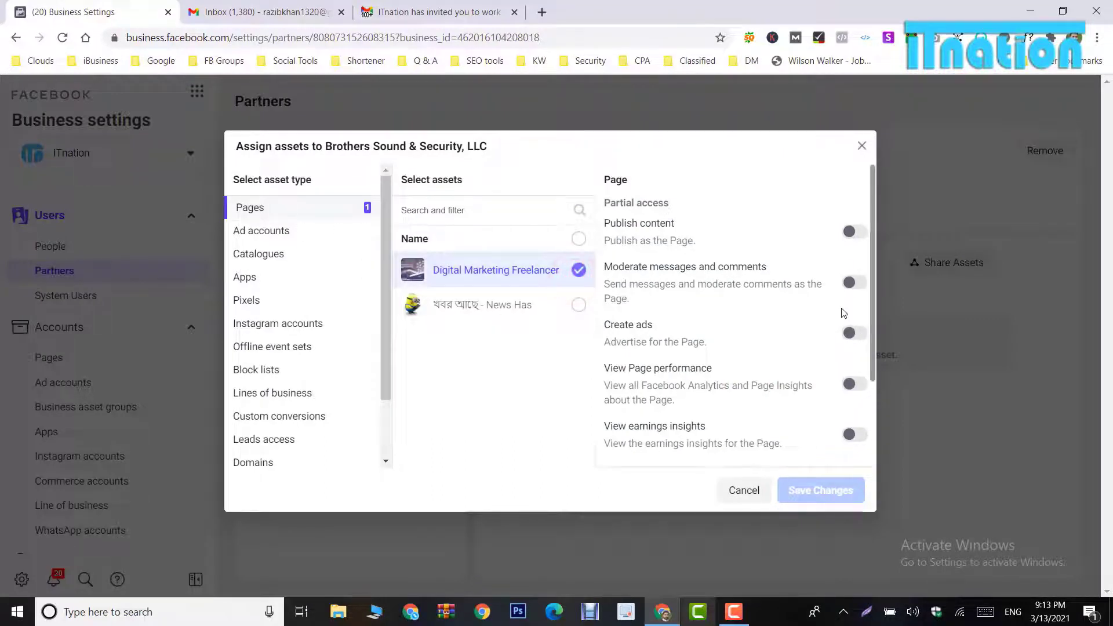
pyautogui.click(851, 232)
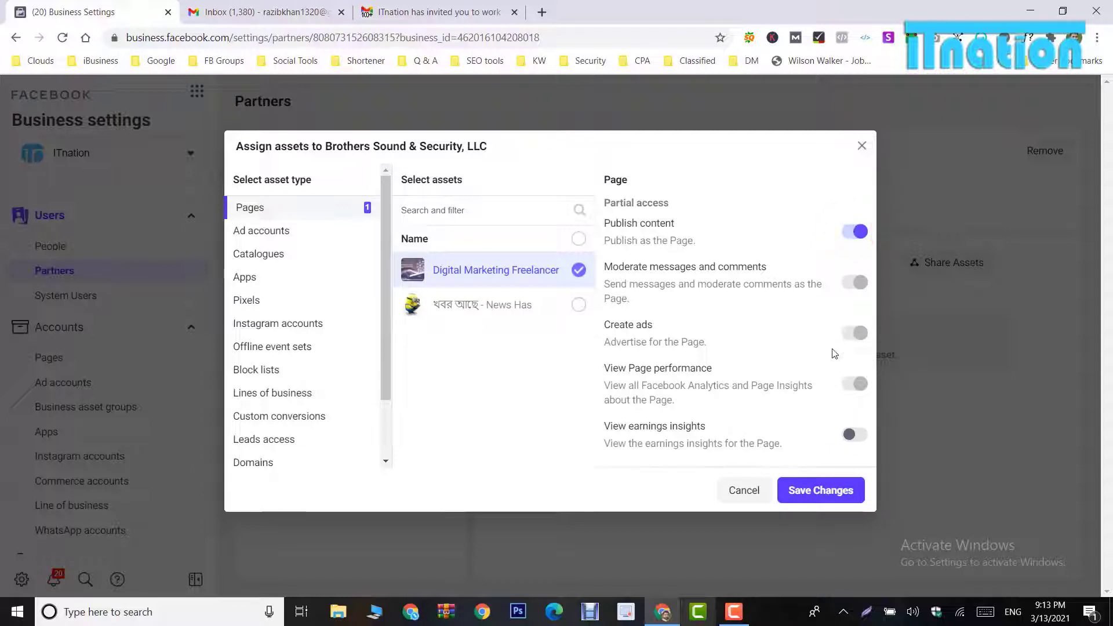
pyautogui.scroll(-2, 832, 394)
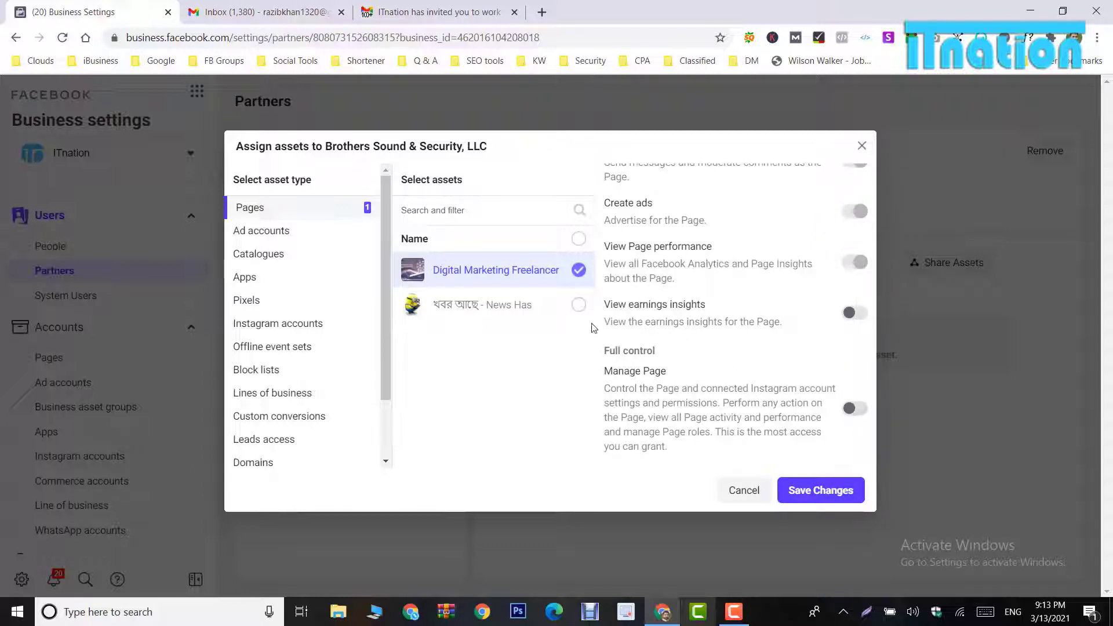
pyautogui.click(275, 232)
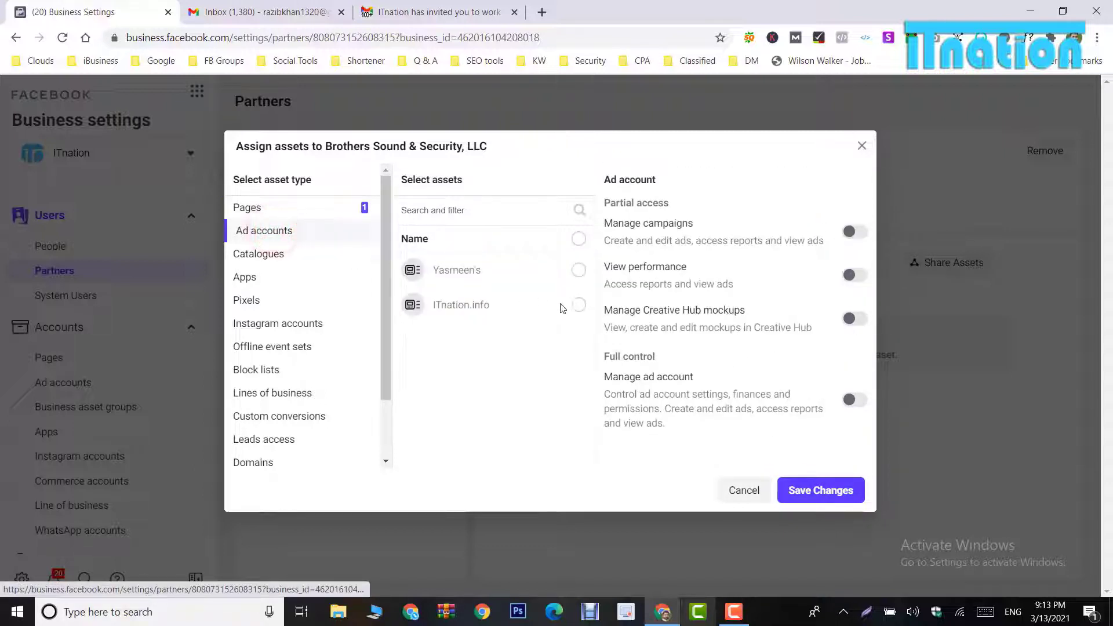
pyautogui.click(578, 305)
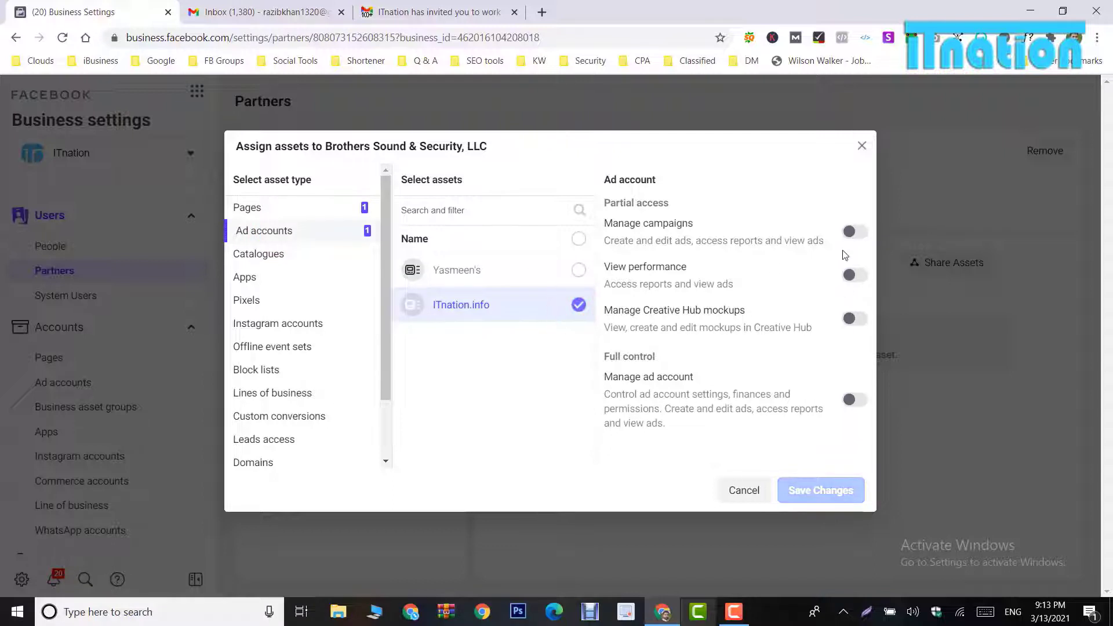
pyautogui.click(854, 232)
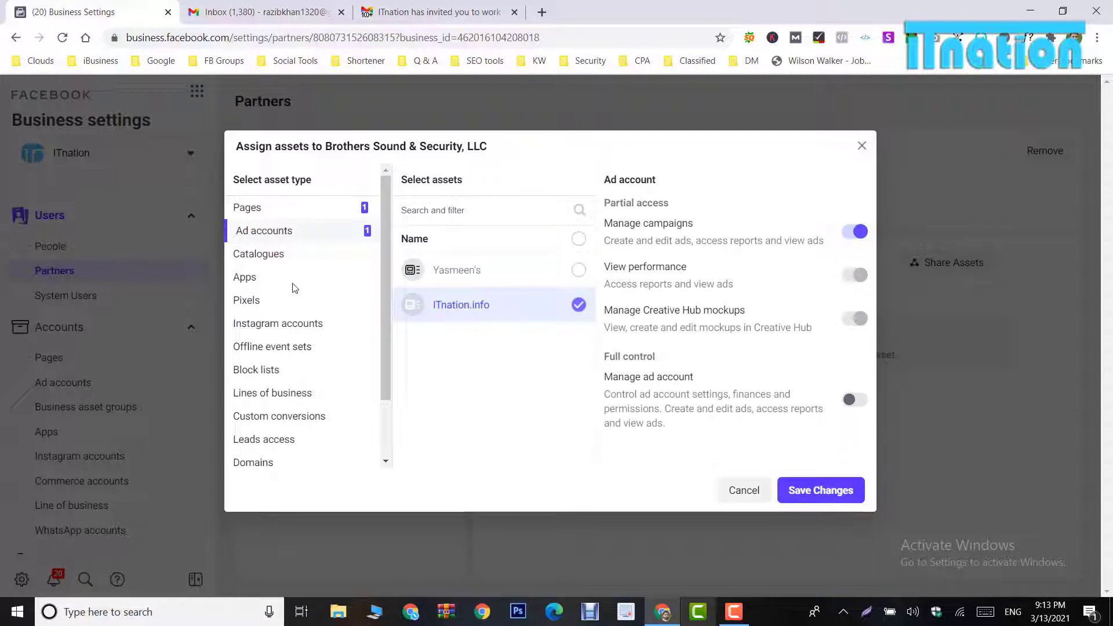
# Step: Share Test Catalog with Create ads and ITnation's pixel with View pixels, then save
pyautogui.click(272, 299)
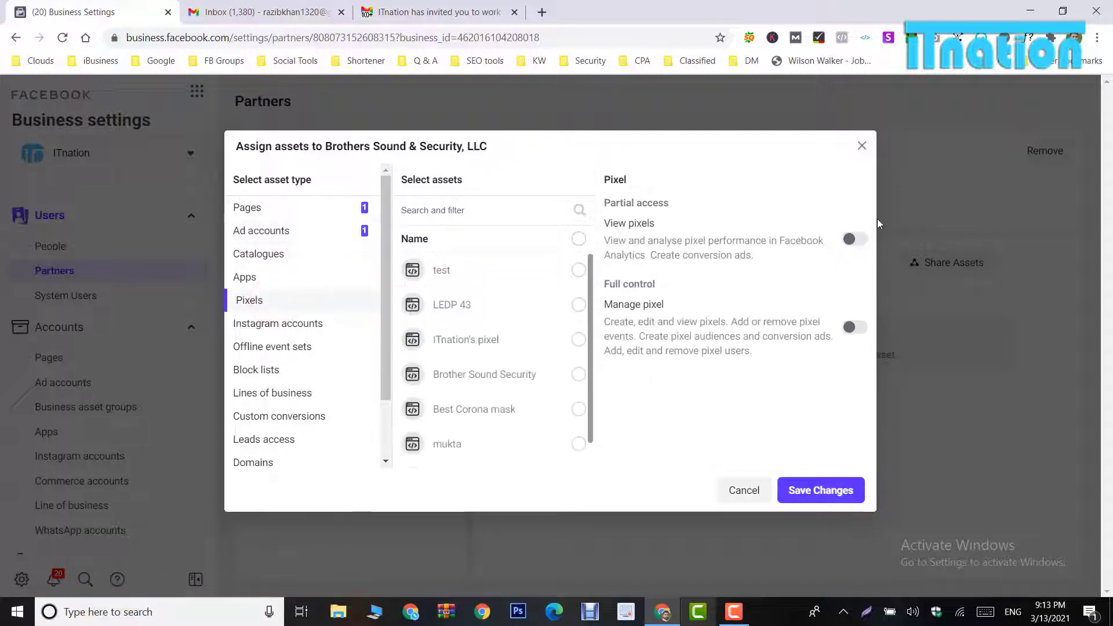
pyautogui.click(855, 239)
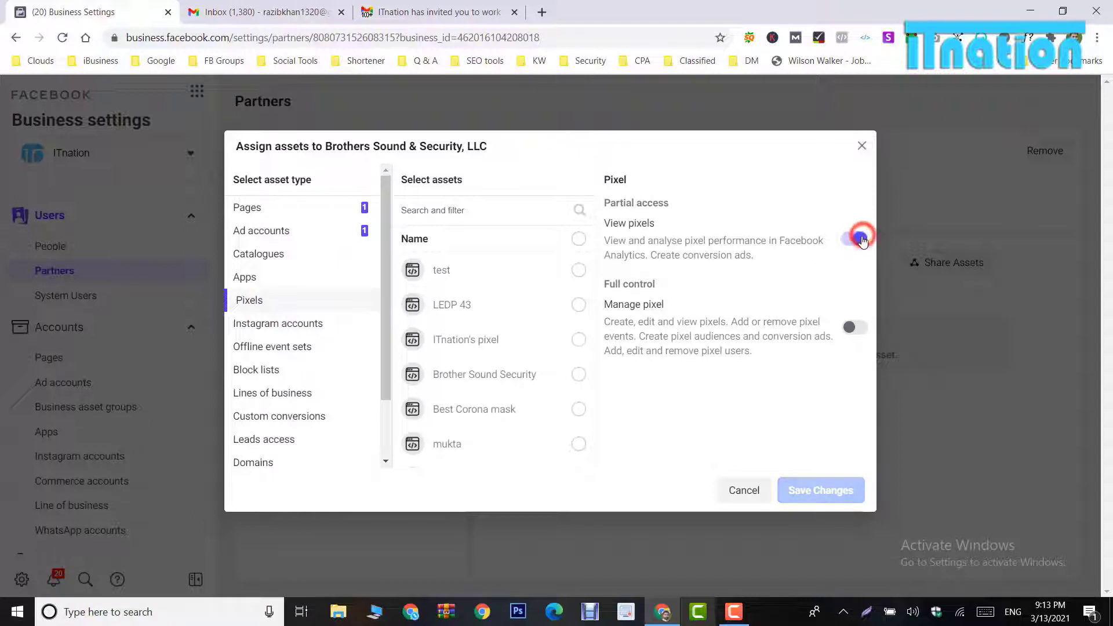
pyautogui.click(259, 254)
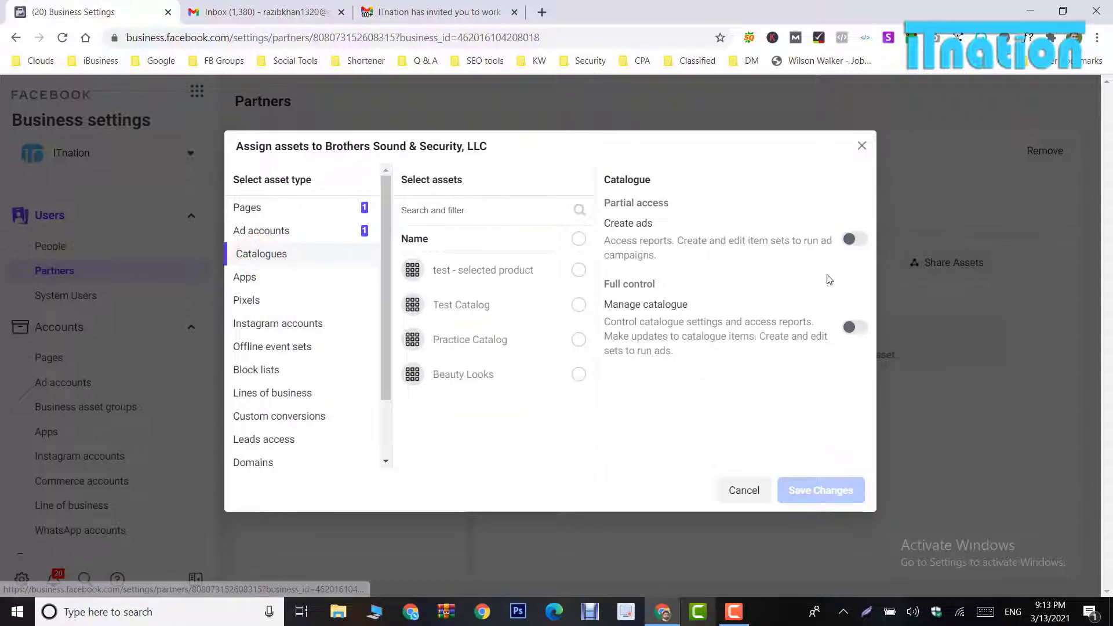
pyautogui.click(851, 239)
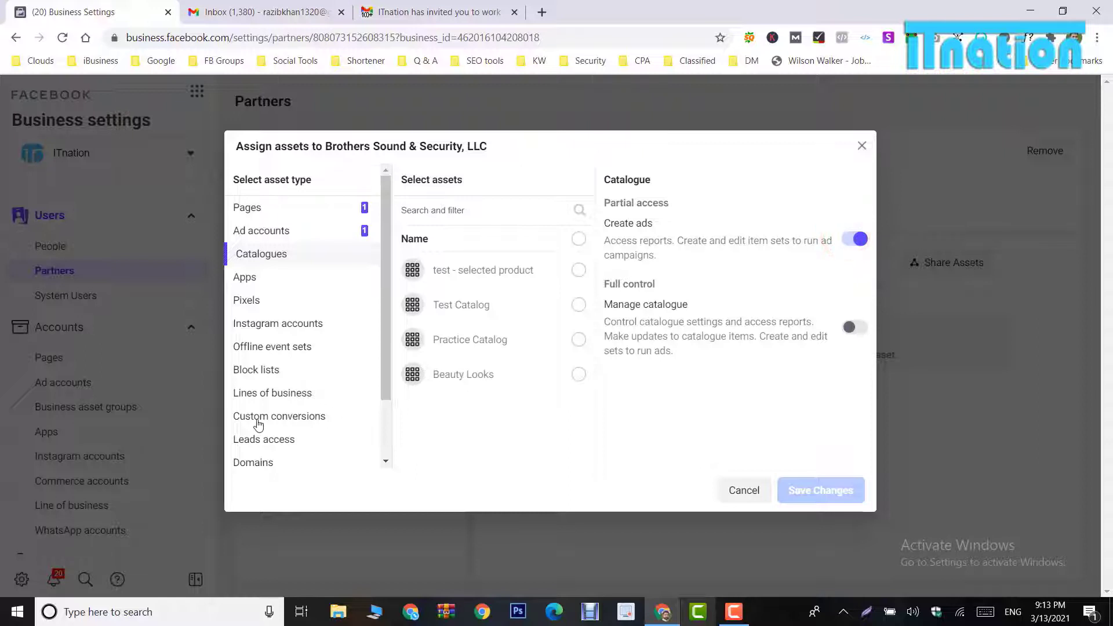
pyautogui.scroll(-3, 258, 425)
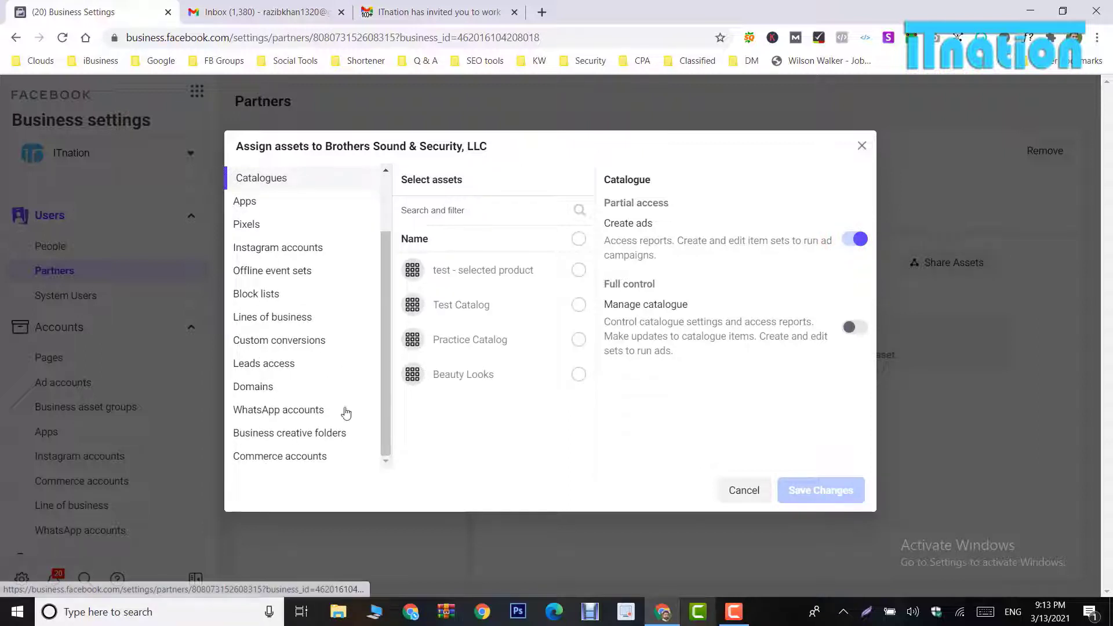
pyautogui.click(572, 306)
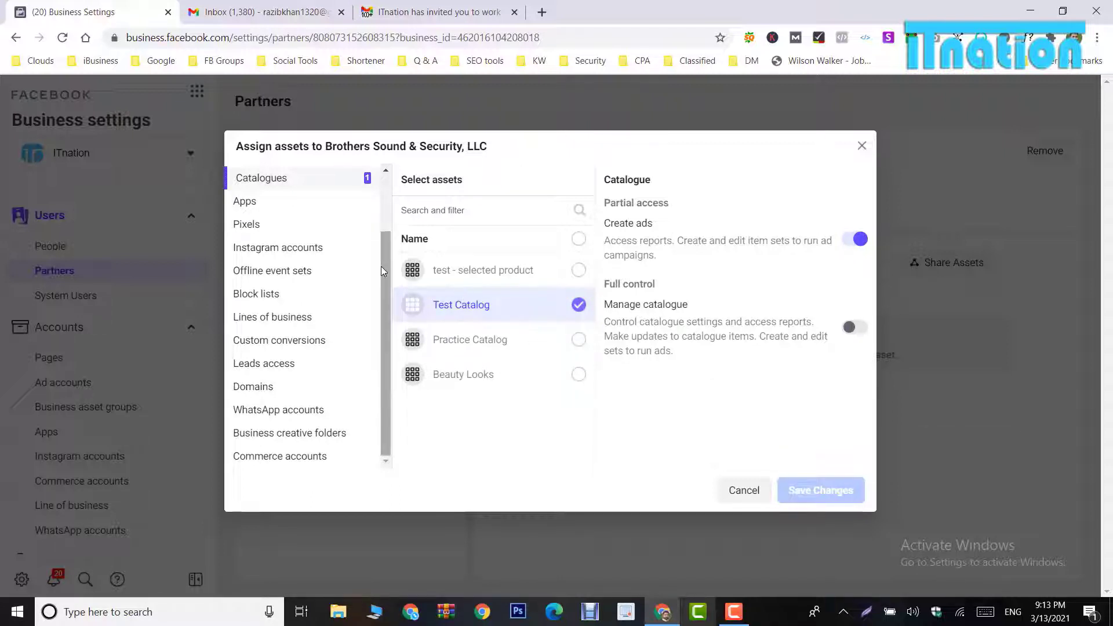
pyautogui.scroll(2, 380, 266)
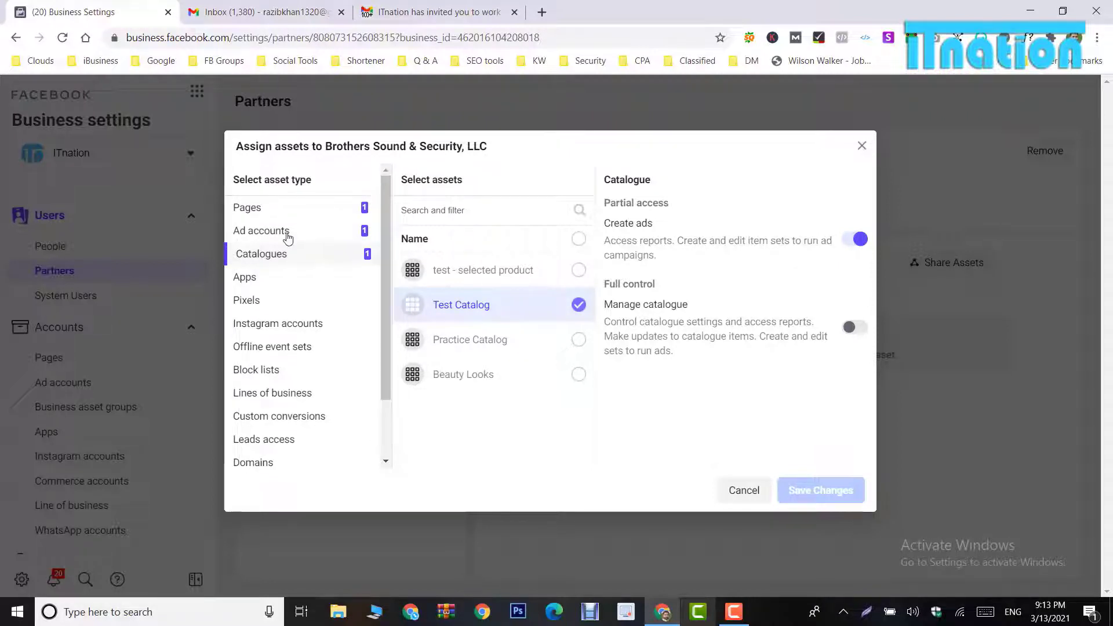
pyautogui.click(264, 302)
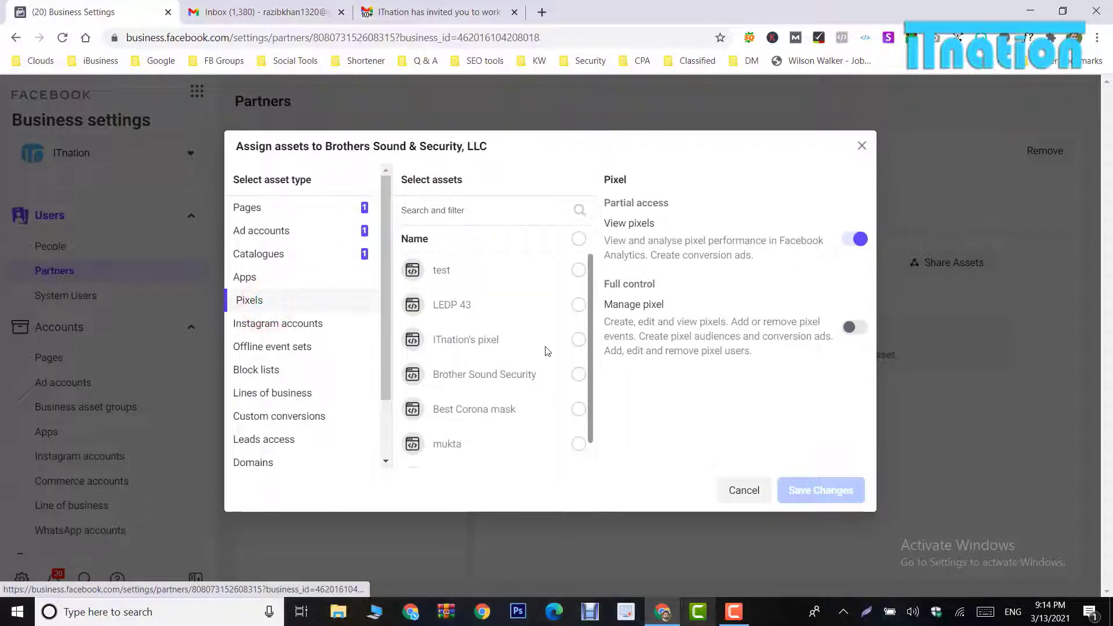
pyautogui.click(578, 346)
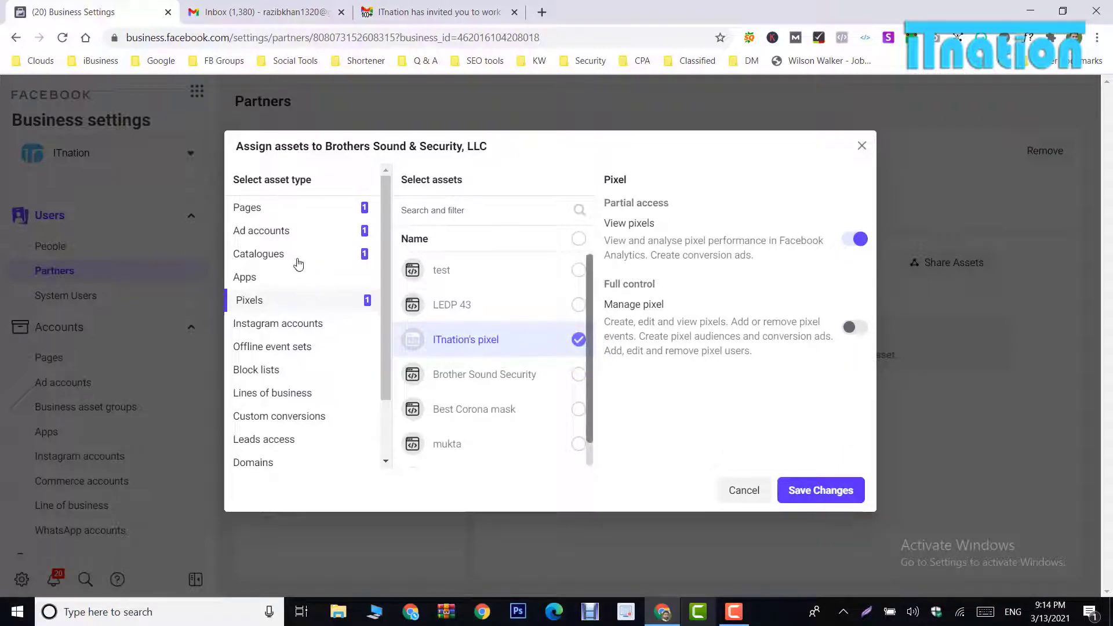
pyautogui.click(808, 490)
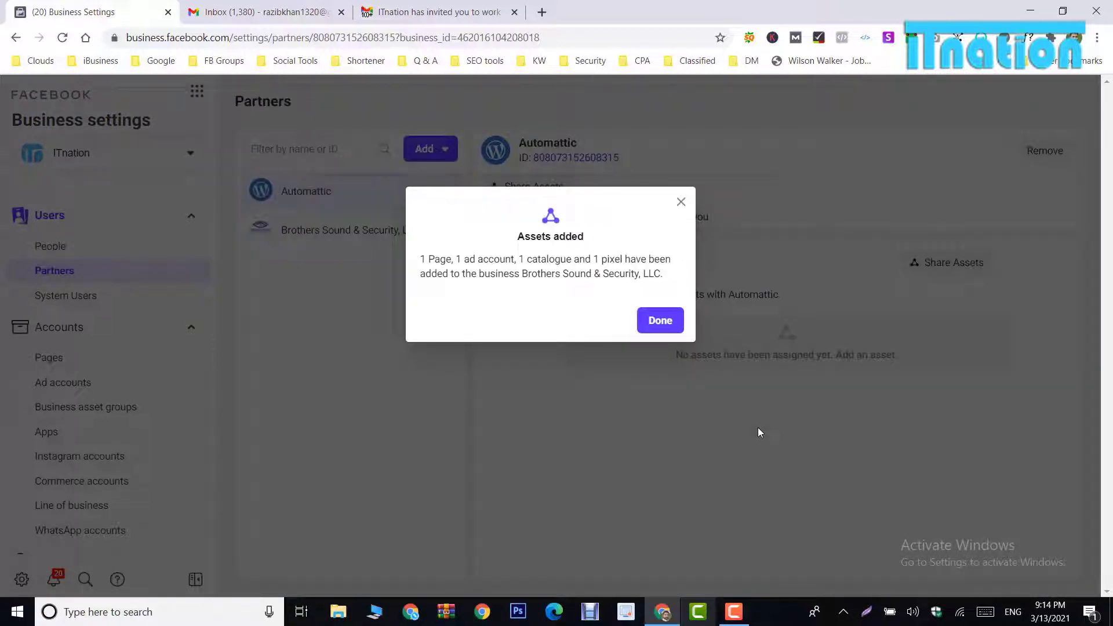
# Step: Open Brothers Sound & Security, LLC in Partners and confirm its removal as a partner
pyautogui.click(653, 328)
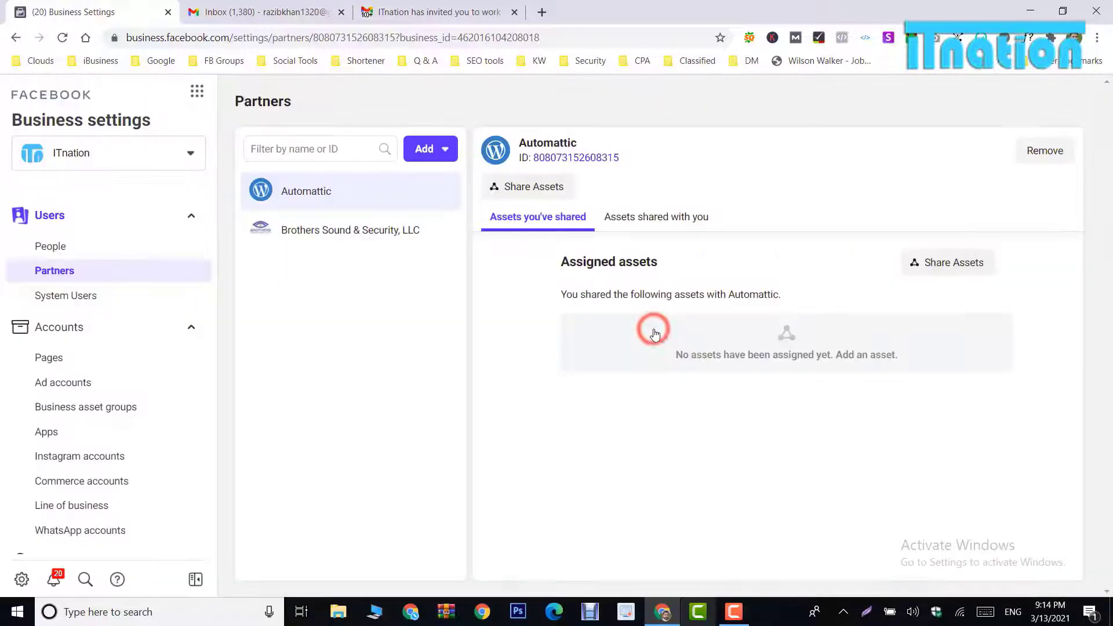
pyautogui.click(350, 238)
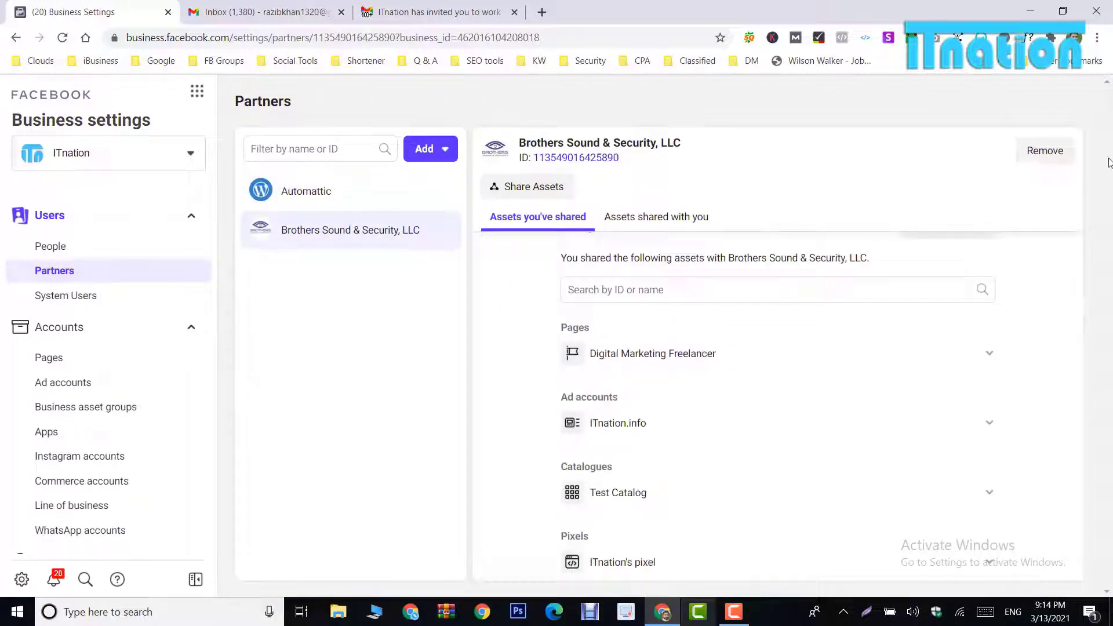
pyautogui.click(1050, 152)
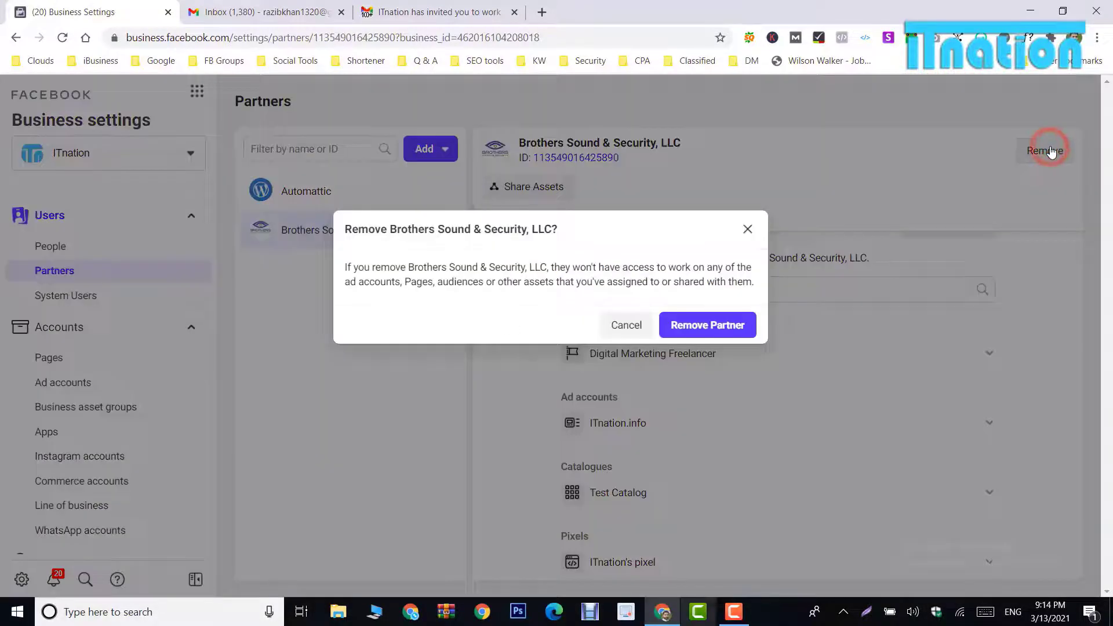
pyautogui.click(704, 328)
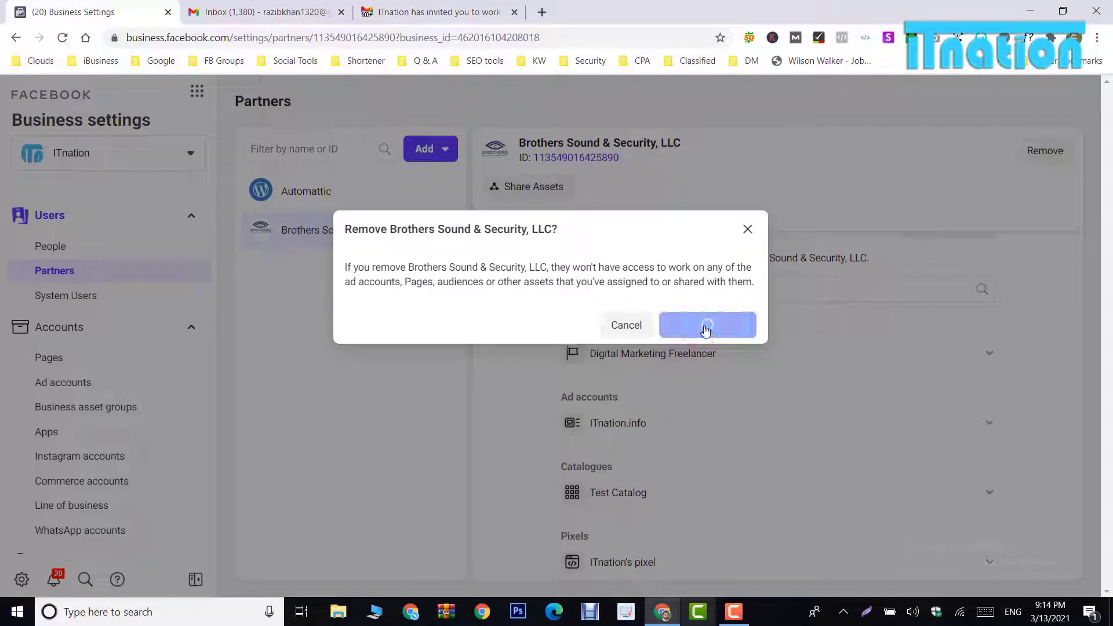